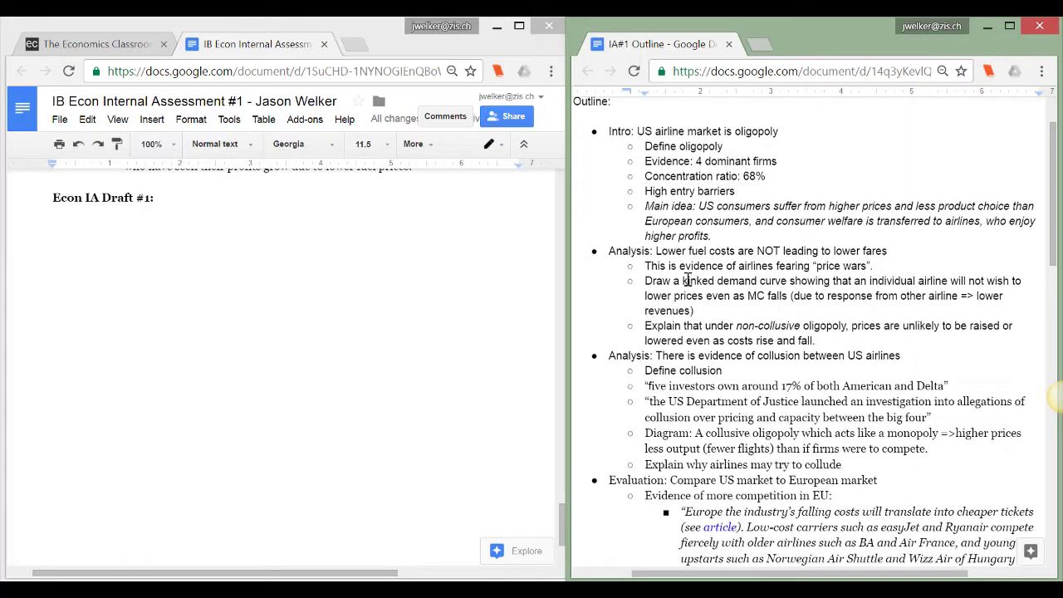
- Review the airline outline and begin the draft under its heading by defining oligopoly as a market with a few dominant, interdependent firms
scroll(686, 281, "up", 1)
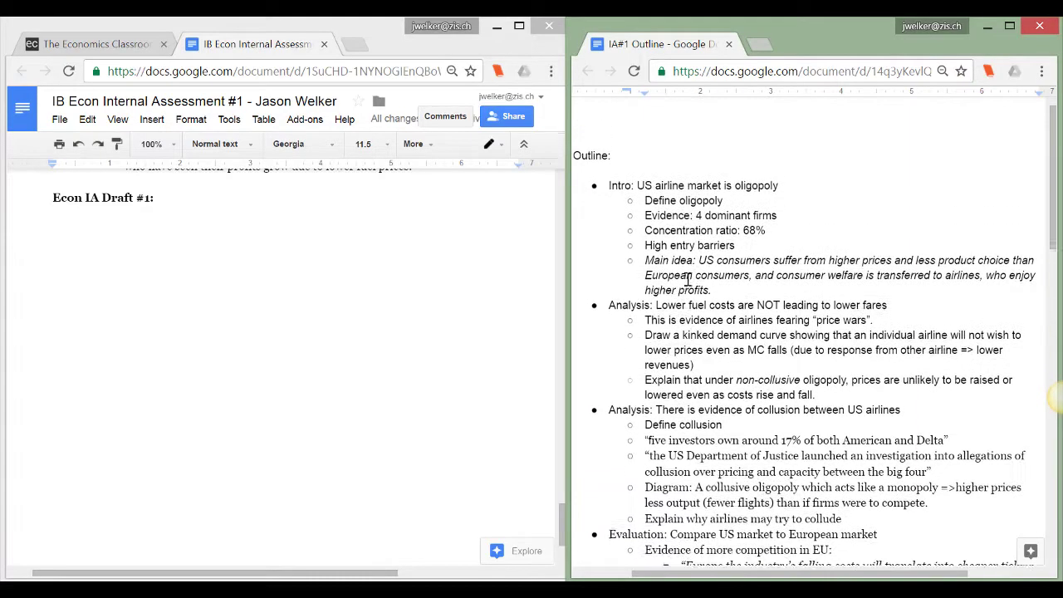
scroll(688, 279, "down", 3)
scroll(688, 279, "down", 10)
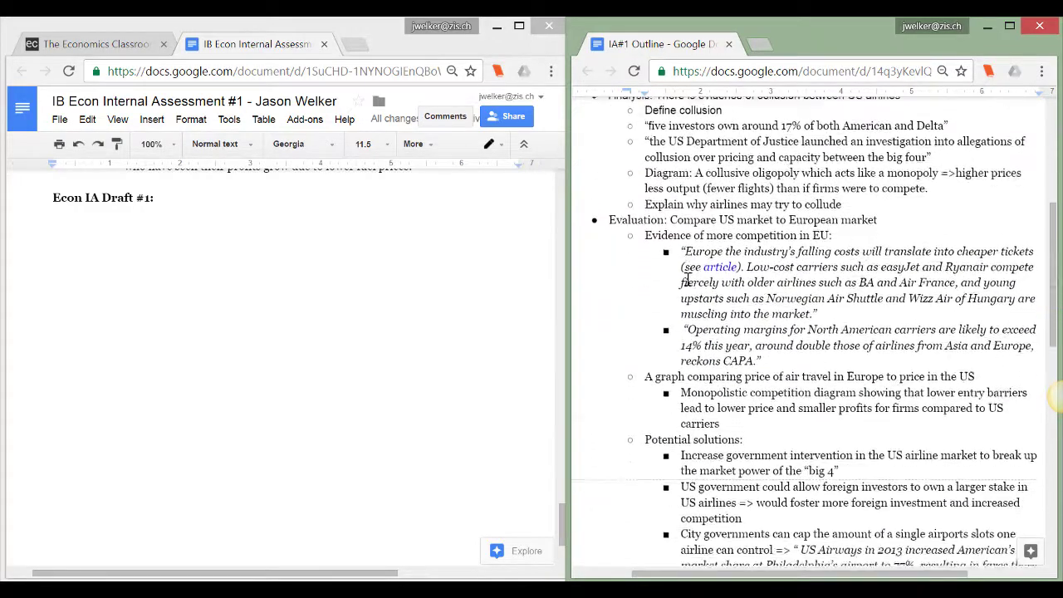
scroll(687, 279, "up", 7)
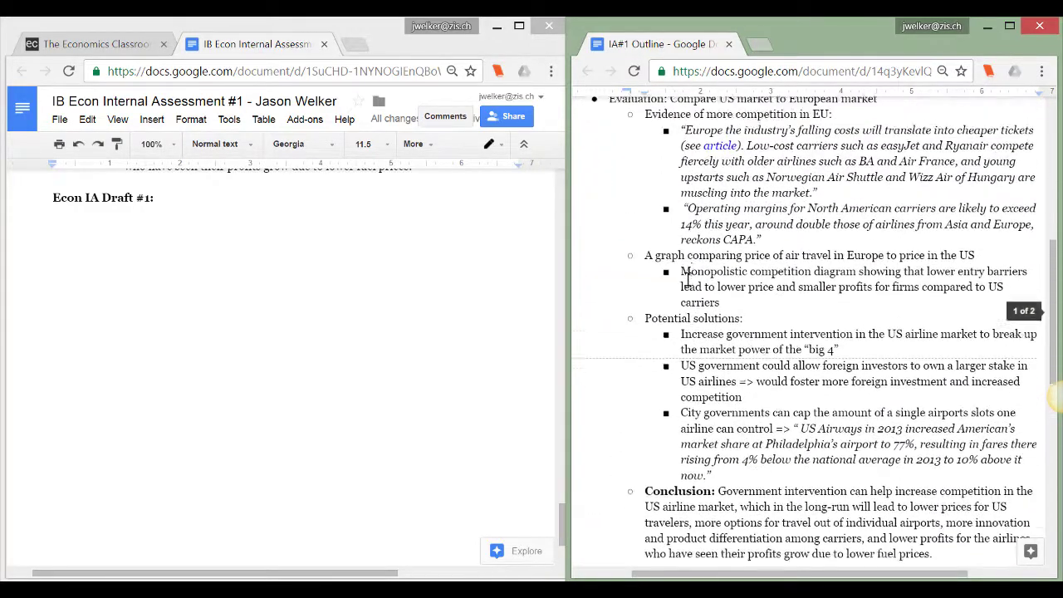
scroll(688, 279, "up", 5)
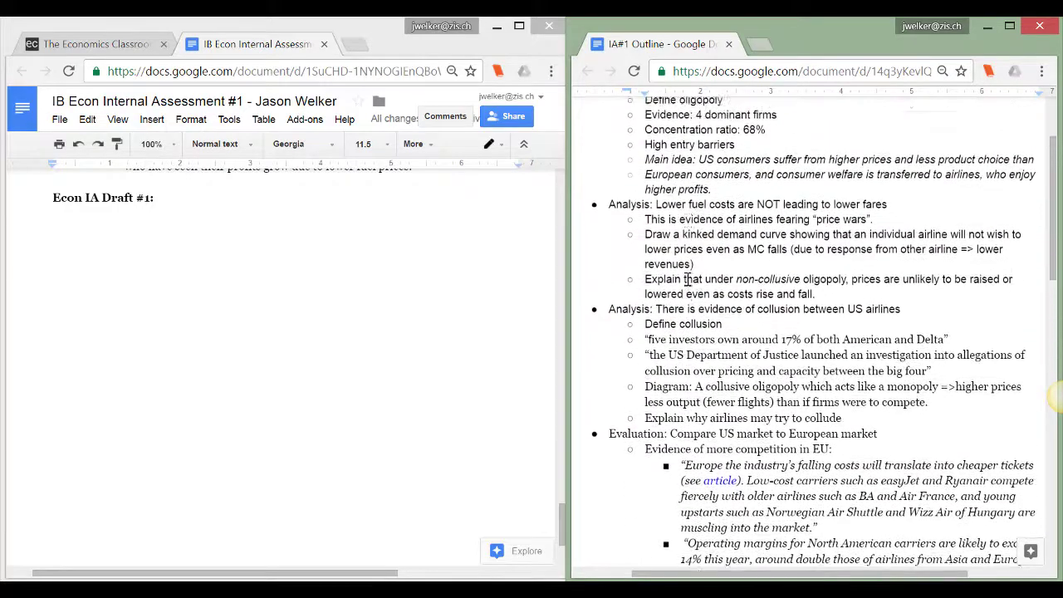
scroll(687, 285, "down", 1)
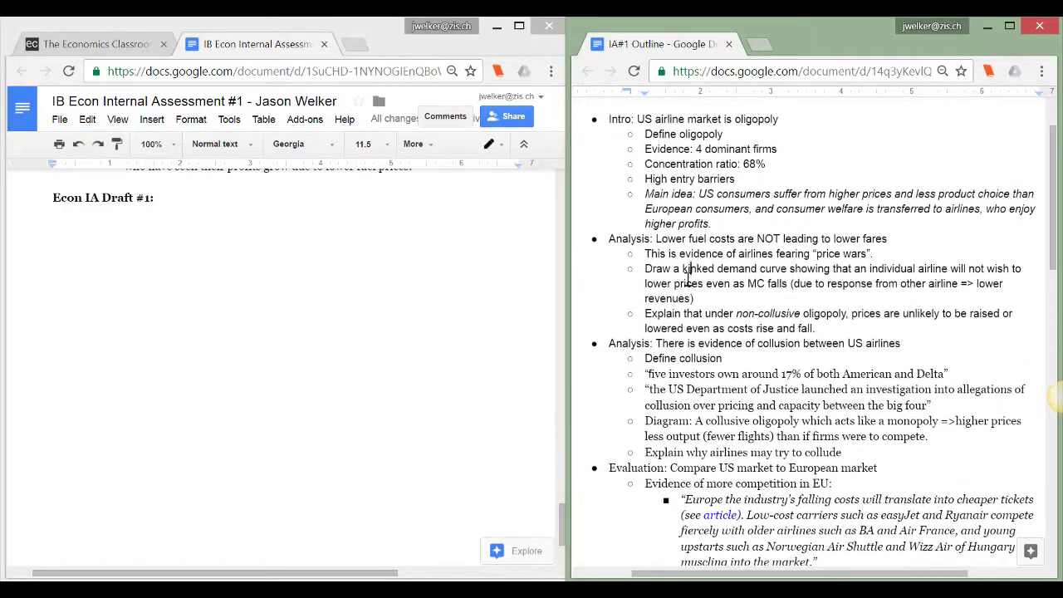
left_click(113, 291)
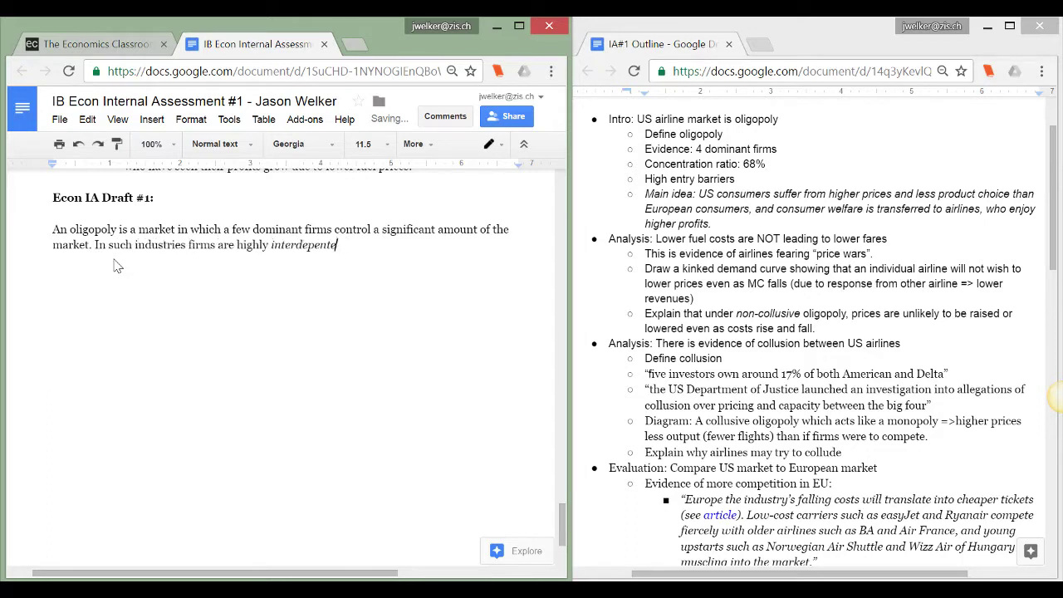
- Set the draft heading and the opening paragraph to 11-point Arial
left_click_drag(53, 197, 427, 246)
left_click(331, 144)
left_click(319, 195)
- Complete the oligopoly definition with high barriers to entry and the possibility of collusion to keep price high and output low
left_click(450, 253)
type(", there are high")
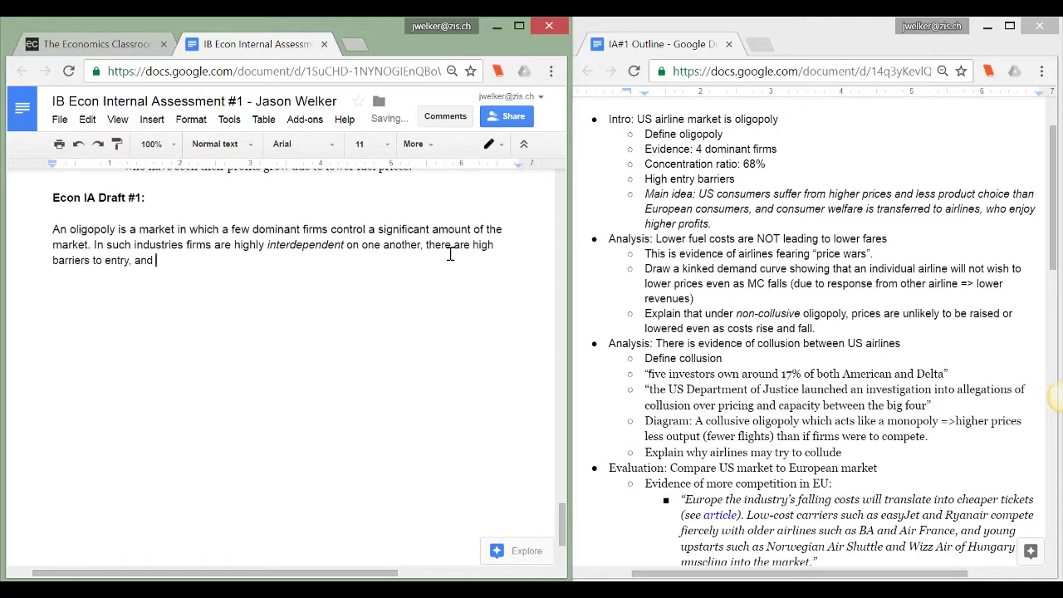
type(" and economic profits are")
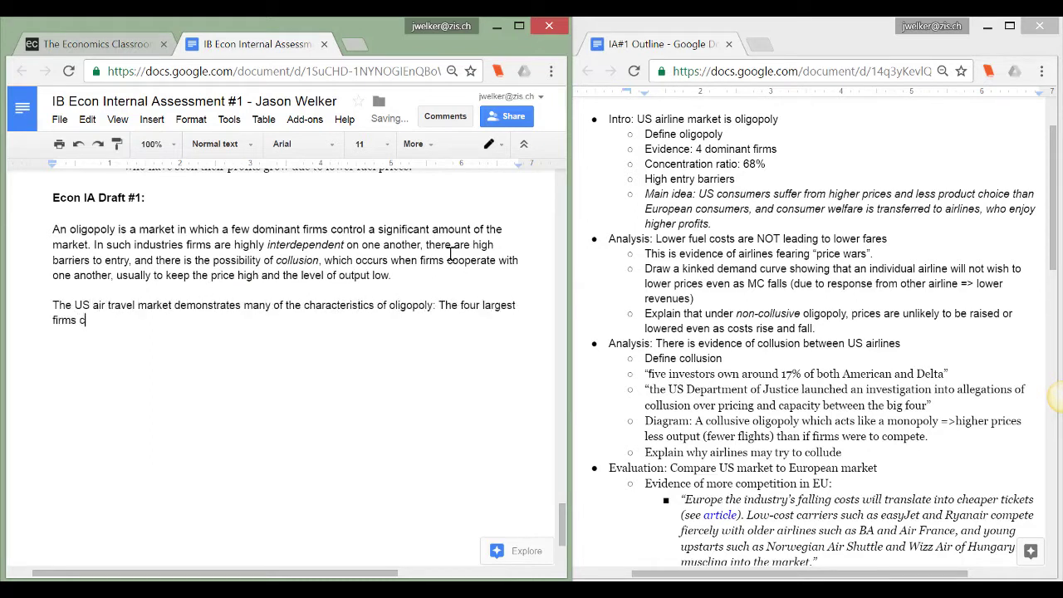
- Write the US air travel paragraph: 68% of passenger miles on four airlines, difficult entry, and high profits despite all-time low fuel prices
key("BackSpace")
key("BackSpace")
key("BackSpace")
key("BackSpace")
key("BackSpace")
type("68% of all passenger")
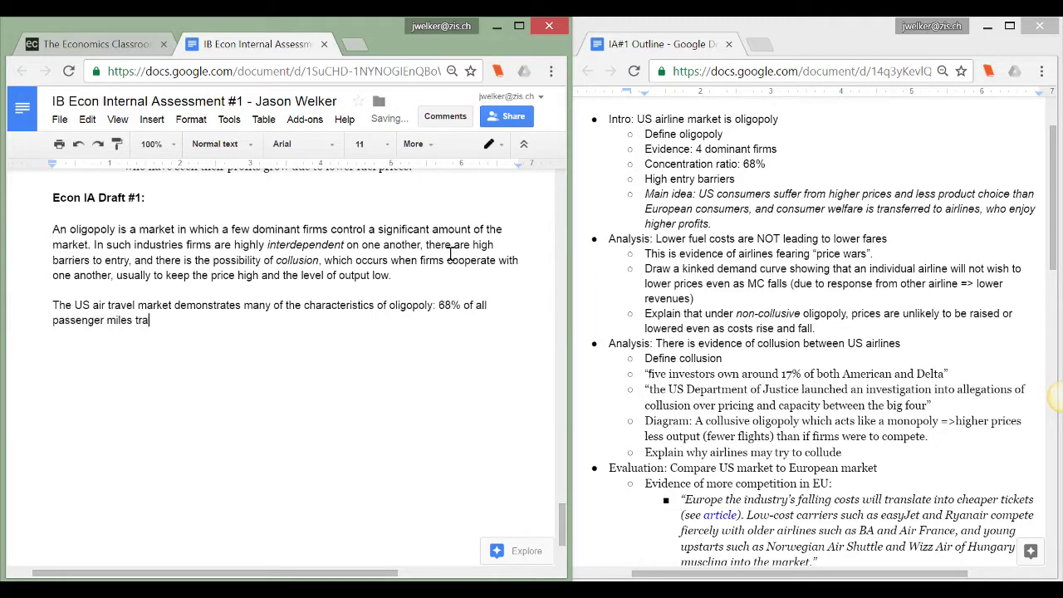
type(", entry to th")
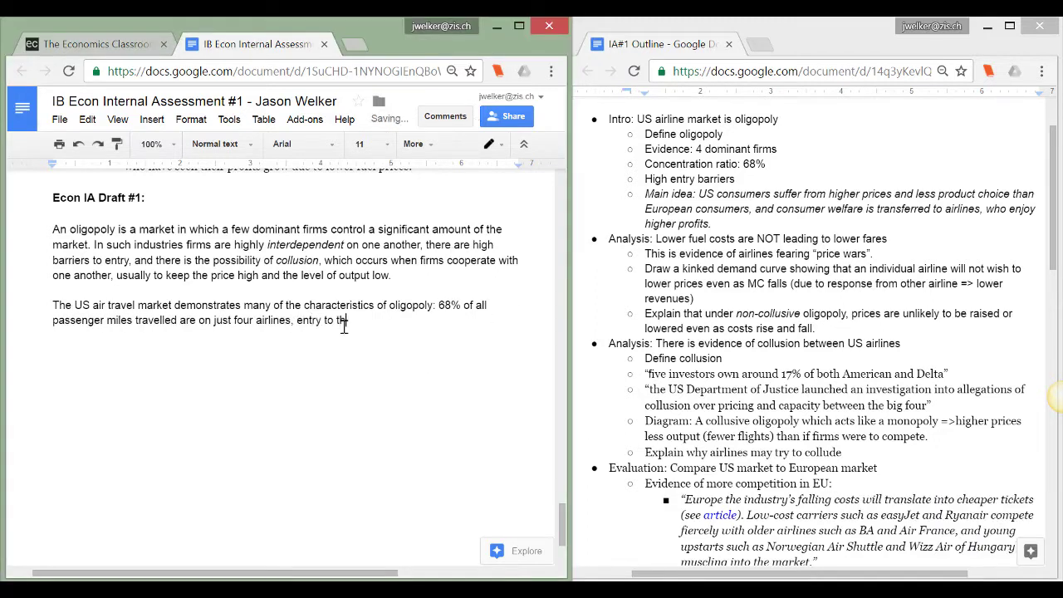
type("e industry is difficult, and pr")
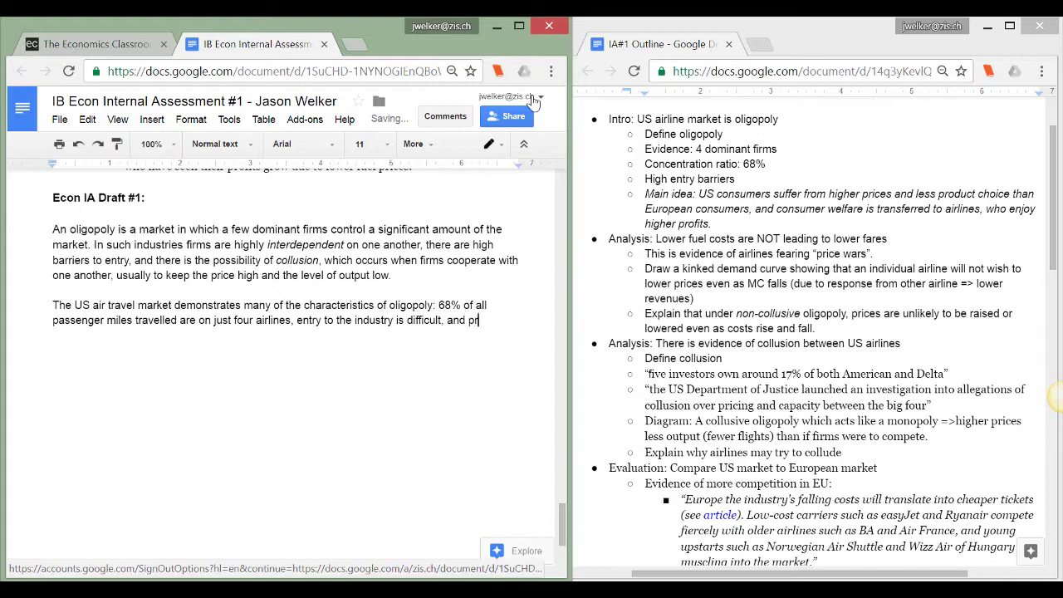
type("ofits are high among US airlines, even as their main cost of production, the price of fuel, has reached an all-time low.")
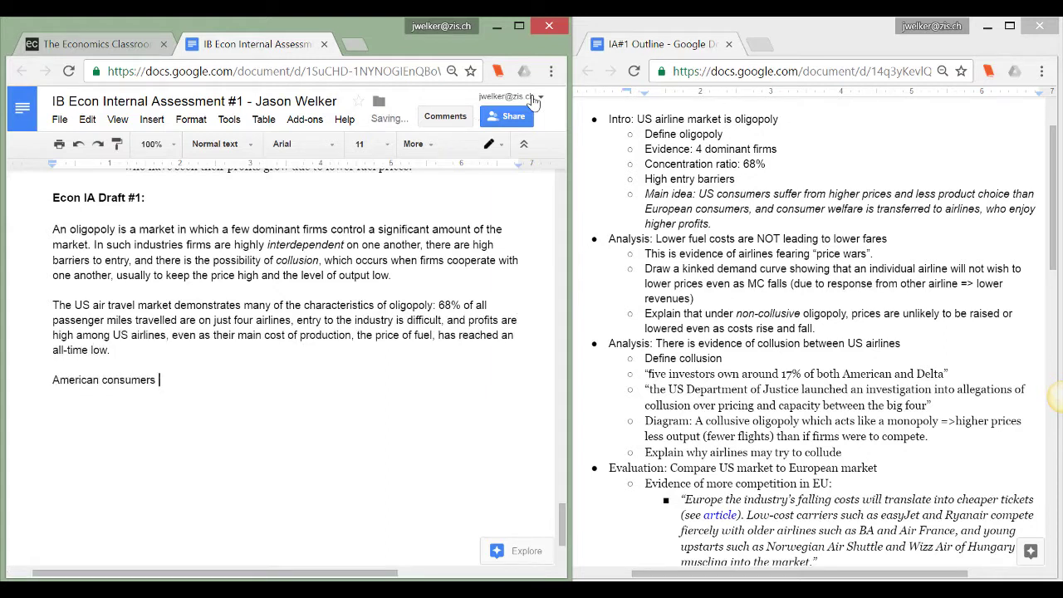
- Write a third paragraph on how lack of competition hurts American consumers and why the US government should increase the level of competition
type("lack of comp")
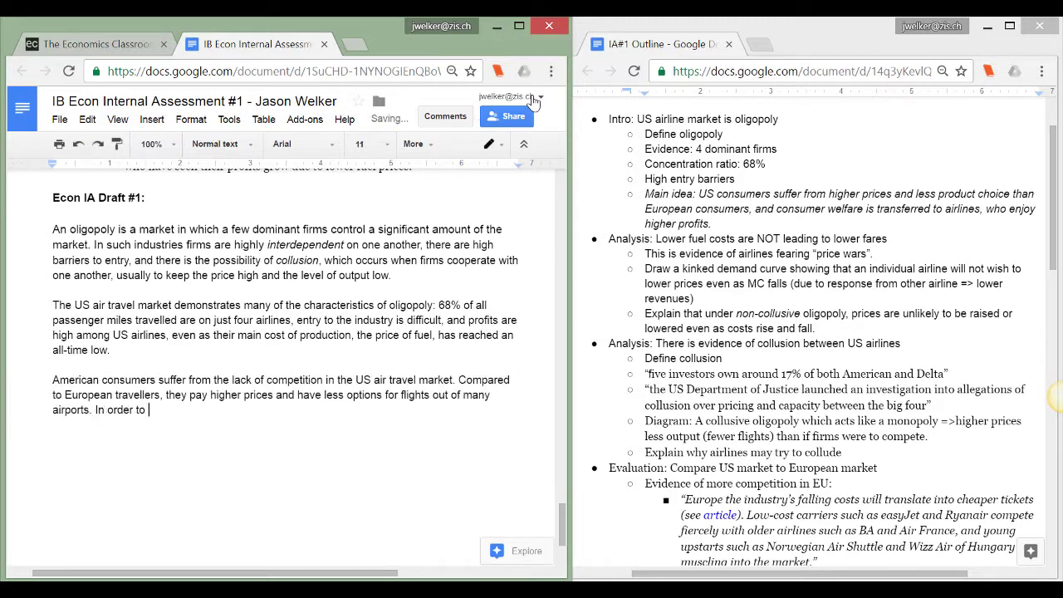
type("improve the situation for American travellers, the US overnment")
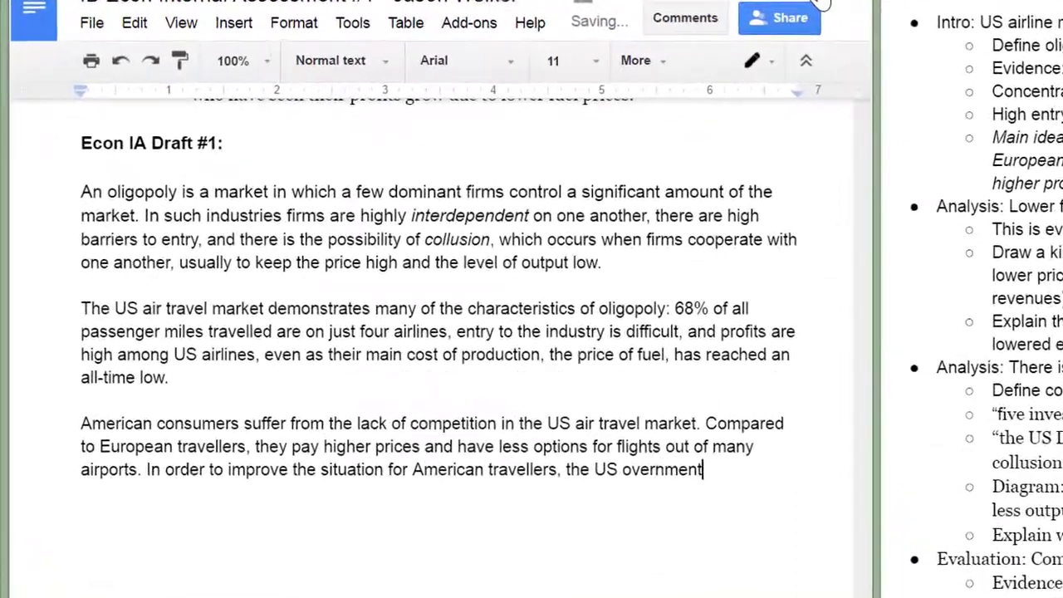
type(" should take some simple steps to increase the level of competition, which ")
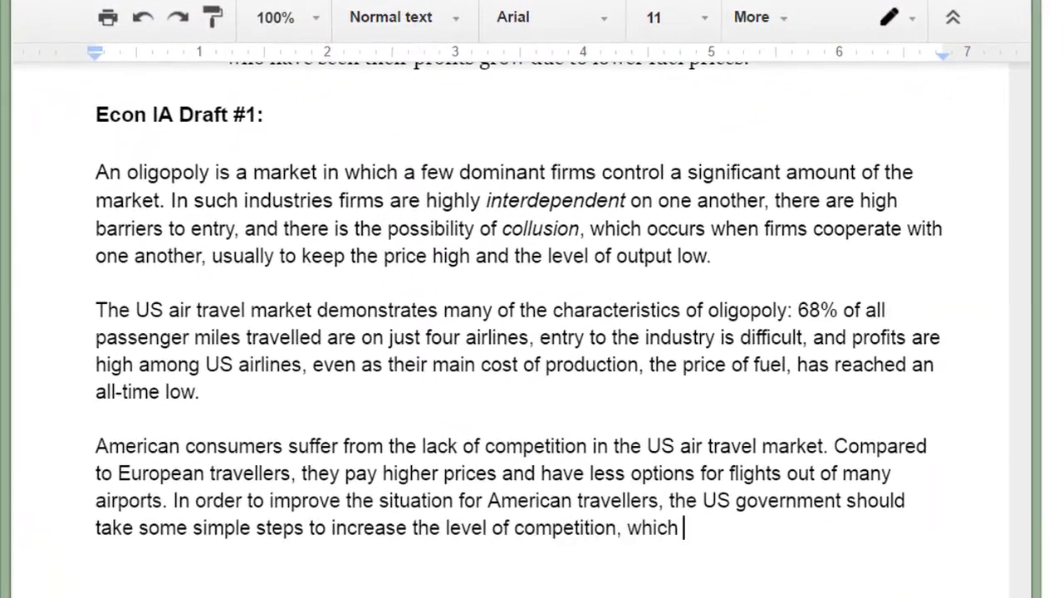
- End the third paragraph by stating that competition "will lead to lower prices and more options for US travellers."
type("will lead to lower prices and greater o")
key("BackSpace")
key("BackSpace")
key("BackSpace")
key("BackSpace")
key("BackSpace")
key("BackSpace")
key("BackSpace")
key("BackSpace")
key("BackSpace")
type("more options for US tra")
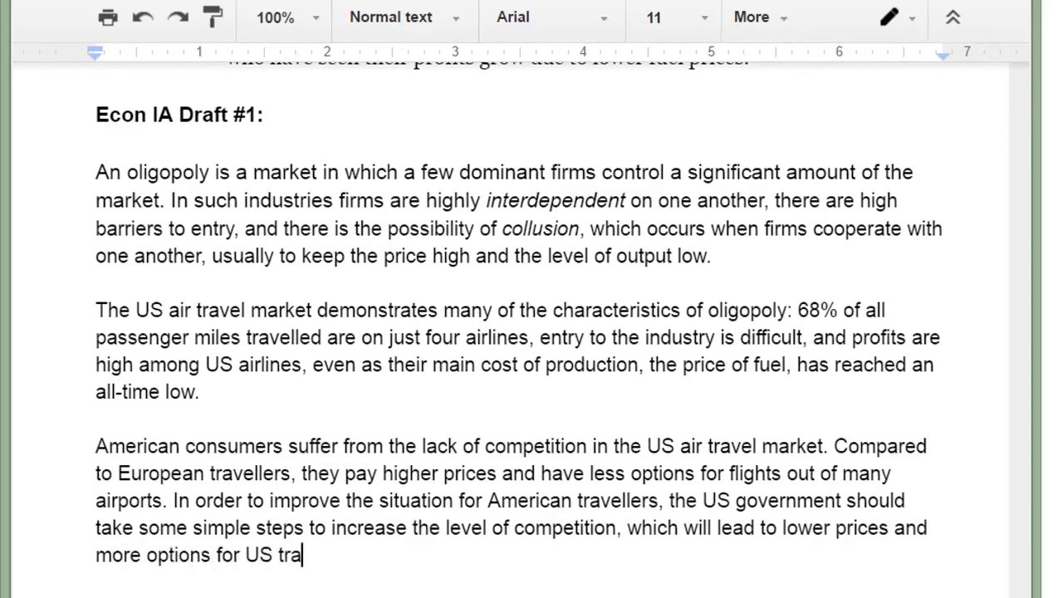
type("vellers.")
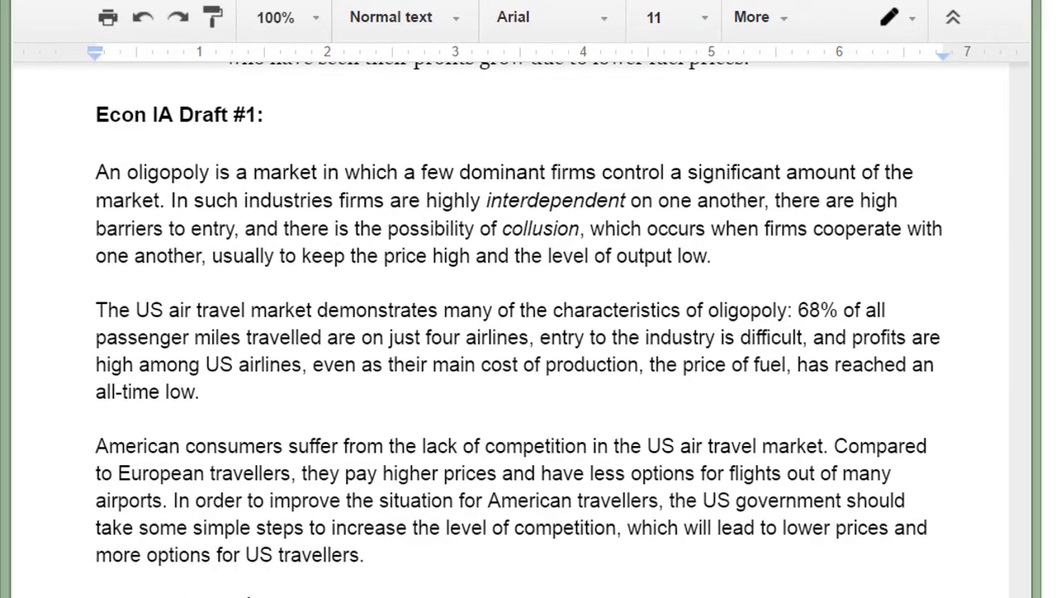
- Start a paragraph saying fuel, "which makes up 30% of airlines costs", has fallen in price while US airfares have "barely budged"
scroll(617, 241, "up", 15)
scroll(672, 467, "down", 15)
key("Return")
key("Return")
type("Recently, the price of fuel, \"which makes up 30% of airlines costs\" has fallen significantly. Despite this, airfares for US travellers")
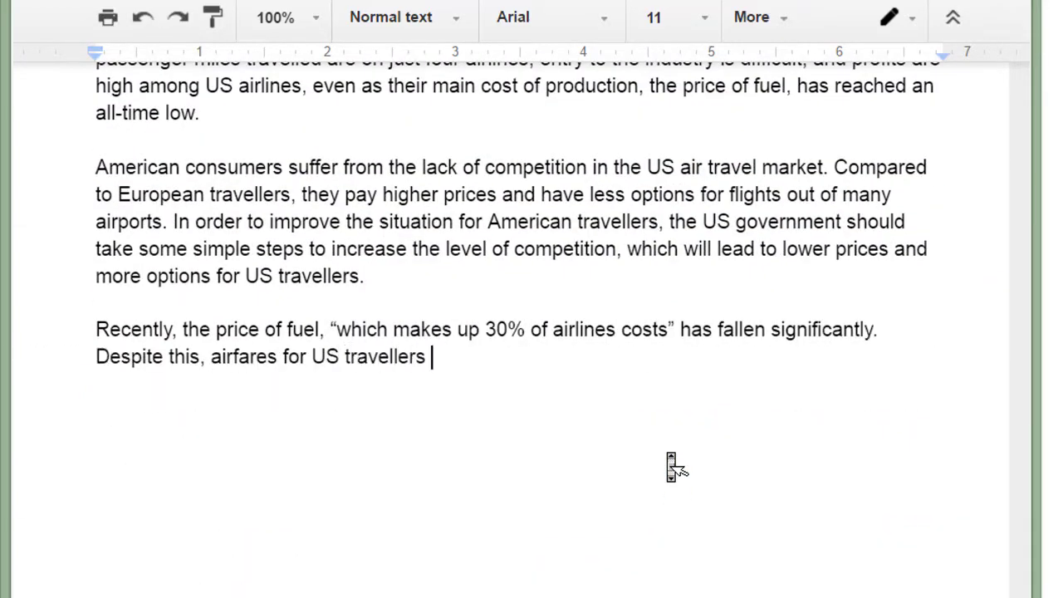
scroll(675, 405, "up", 15)
scroll(675, 406, "up", 5)
scroll(675, 406, "down", 20)
type("have \"barely budged\". To understand why, we can analyze the")
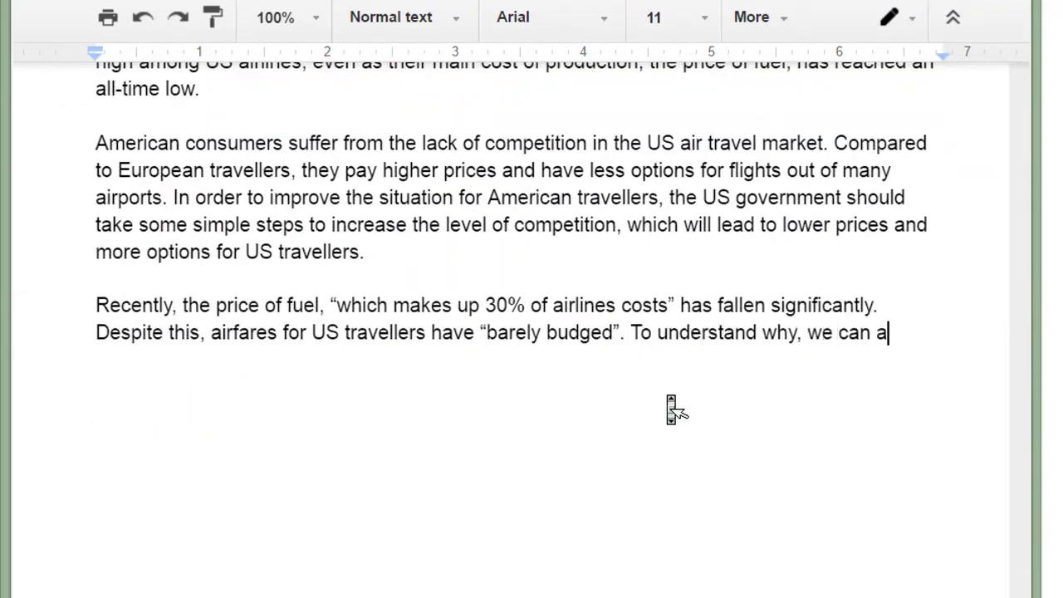
- Introduce a graph showing the demand, marginal revenue, and marginal costs of a single US airline to analyze this outcome
left_click_drag(464, 537, 240, 361)
type("this outcome using a graphs showing the demand, marginal f")
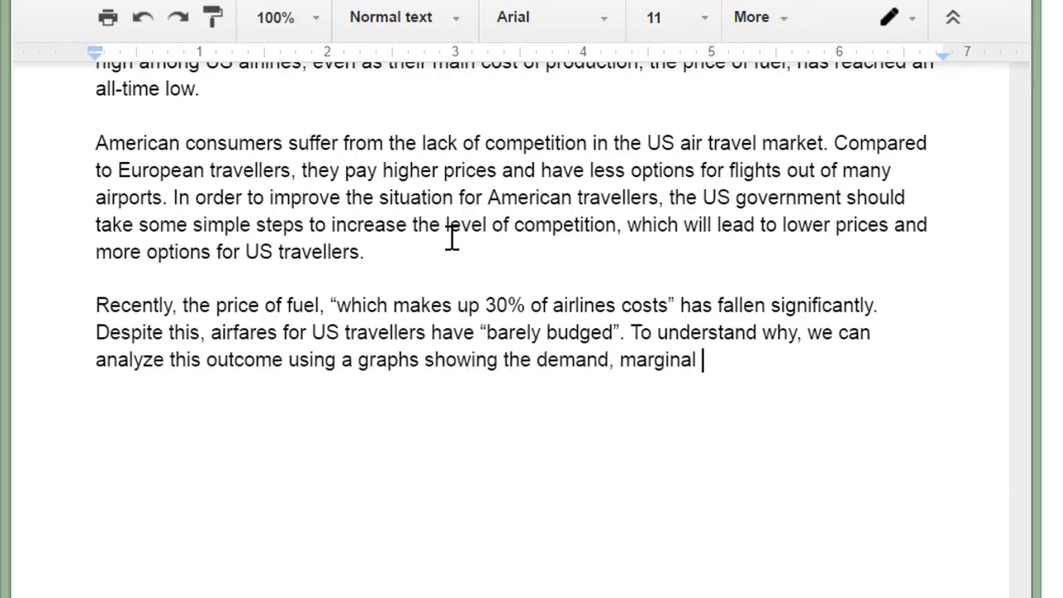
key("BackSpace")
type("revenue, and marginal costs of a single US airline. For i")
- Finish the fuel price paragraph by stating that the graph below is for Southwest
key("BackSpace")
key("BackSpace")
key("BackSpace")
key("BackSpace")
key("BackSpace")
type("The graph below shows")
key("BackSpace")
key("BackSpace")
key("BackSpace")
key("BackSpace")
key("BackSpace")
key("BackSpace")
key("BackSpace")
key("BackSpace")
key("BackSpace")
key("BackSpace")
key("BackSpace")
key("BackSpace")
key("BackSpace")
key("BackSpace")
key("BackSpace")
key("BackSpace")
key("BackSpace")
key("BackSpace")
key("BackSpace")
key("BackSpace")
type("; the graph below is for Southwest.")
- Insert a new drawing below the paragraph and draw the graph's vertical and horizontal axes
left_click(267, 2)
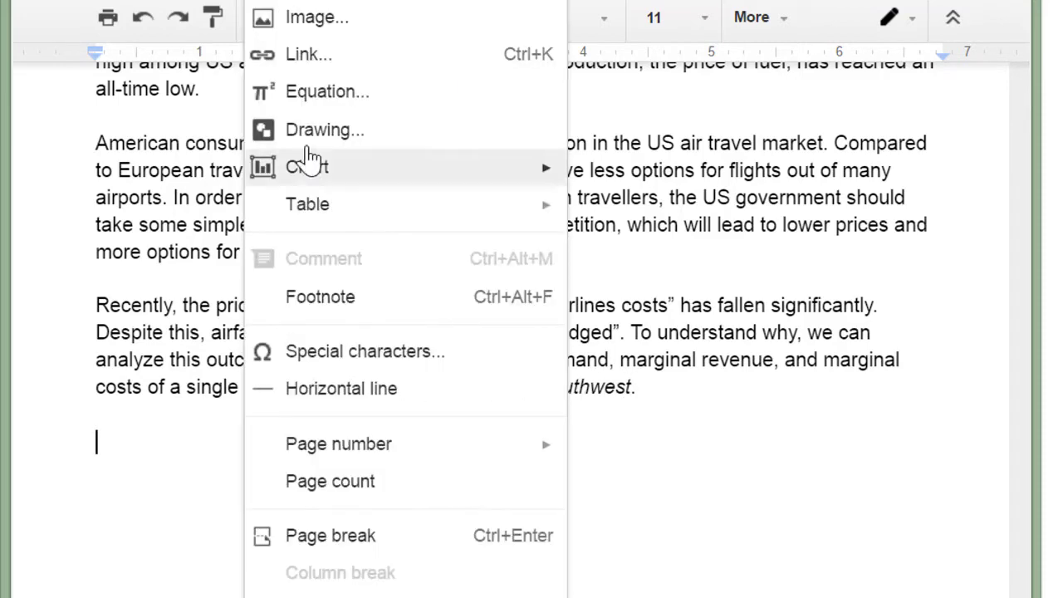
left_click(359, 125)
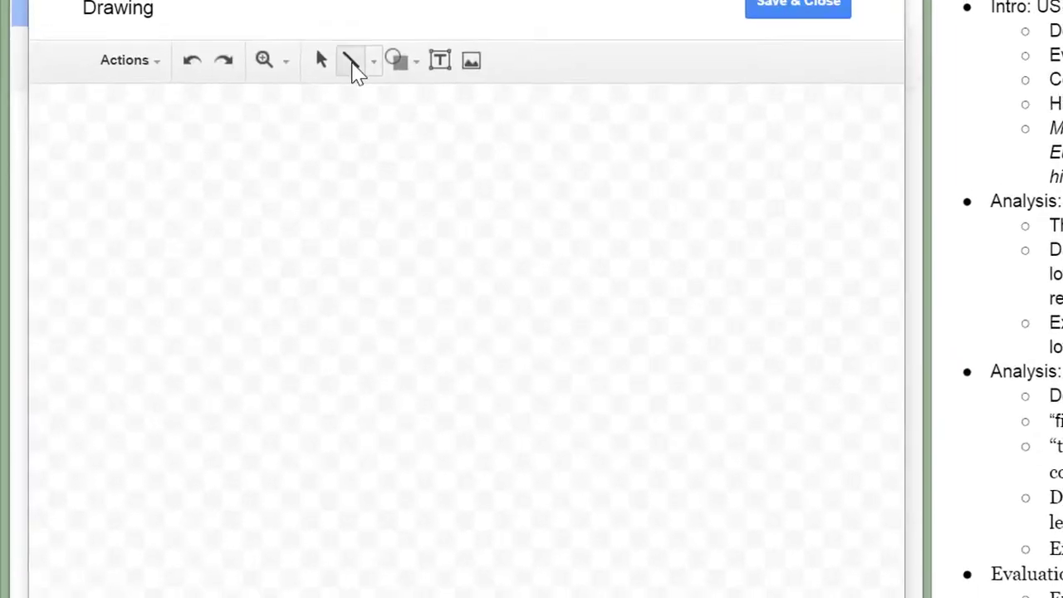
left_click(351, 65)
mouse_move(218, 218)
left_mouse_down()
mouse_move(211, 541)
mouse_move(631, 549)
left_mouse_up()
- Draw a kinked demand curve with a shallow upper segment and a steep lower segment
left_click_drag(227, 295, 409, 343)
left_click_drag(409, 410, 474, 519)
mouse_move(220, 297)
left_mouse_down()
mouse_move(387, 457)
mouse_move(393, 386)
left_mouse_up()
key("Delete")
- Add dotted guide lines from the kink of the demand curve to both axes
left_click(335, 69)
left_click_drag(407, 338, 404, 532)
left_click(573, 71)
left_click(623, 142)
left_click_drag(406, 338, 209, 338)
- Draw the marginal revenue curve as a solid upper segment ending at the vertical guide and a steep segment running below the horizontal axis
left_click_drag(215, 294, 405, 407)
left_click(536, 73)
left_click(559, 137)
left_click_drag(406, 528, 420, 597)
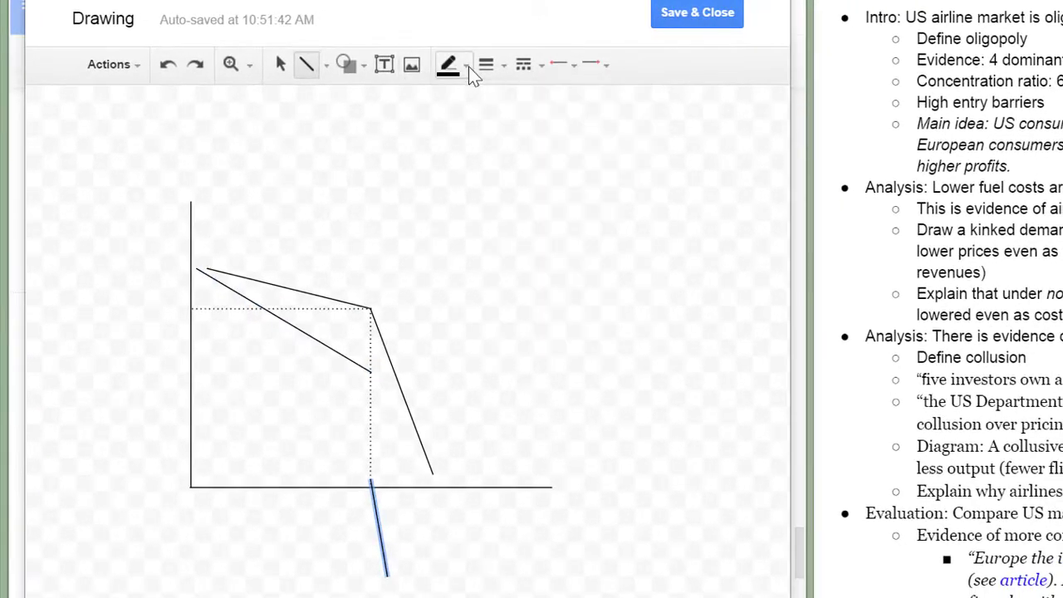
- Draw a U-shaped marginal cost curve that crosses the vertical guide near the end of the upper marginal revenue segment
left_click(357, 70)
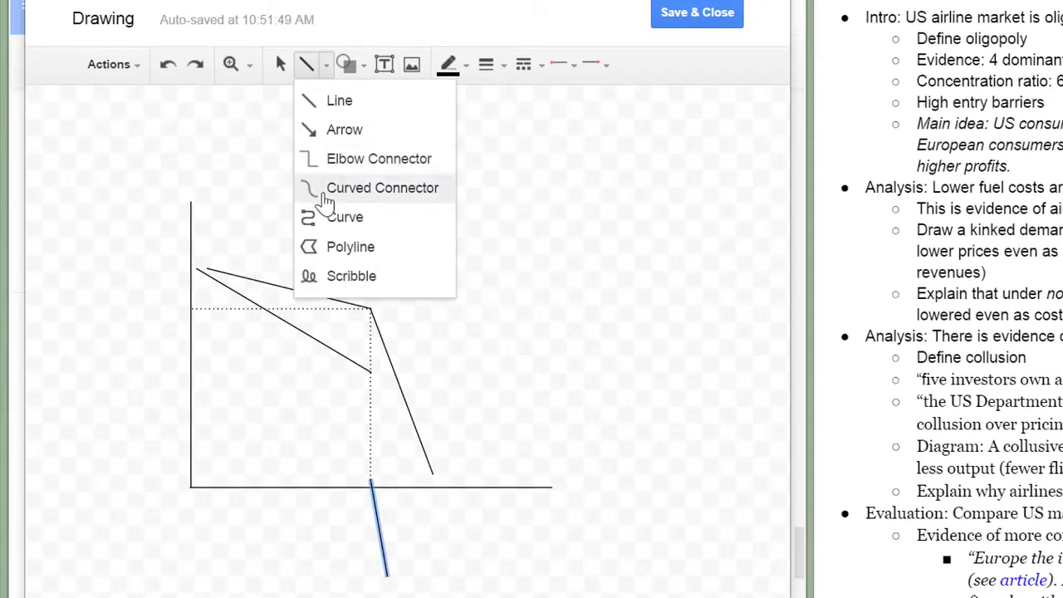
left_click(328, 216)
left_click(236, 342)
left_click(330, 385)
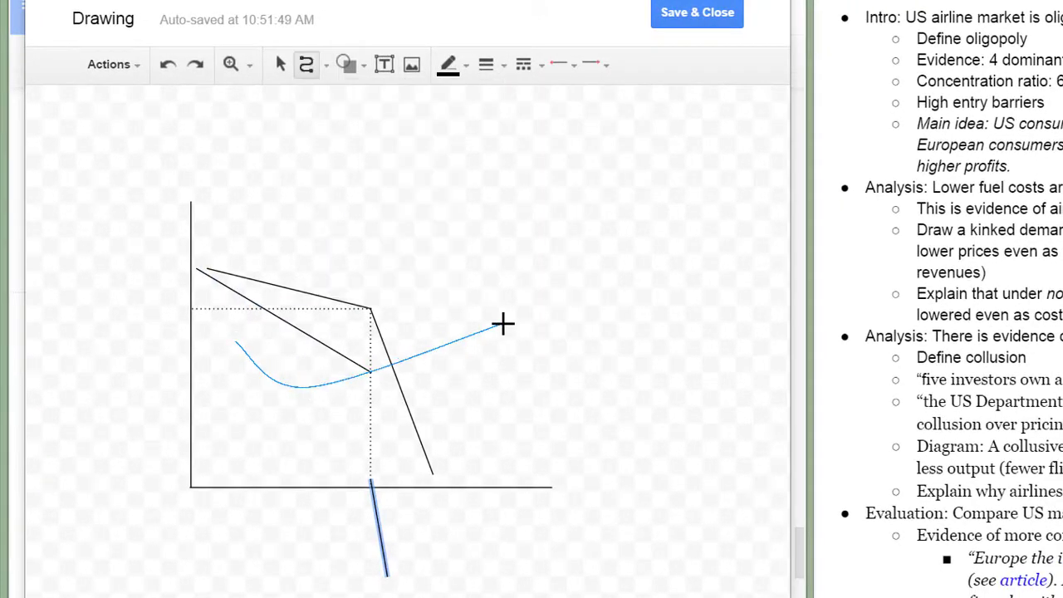
double_click(503, 323)
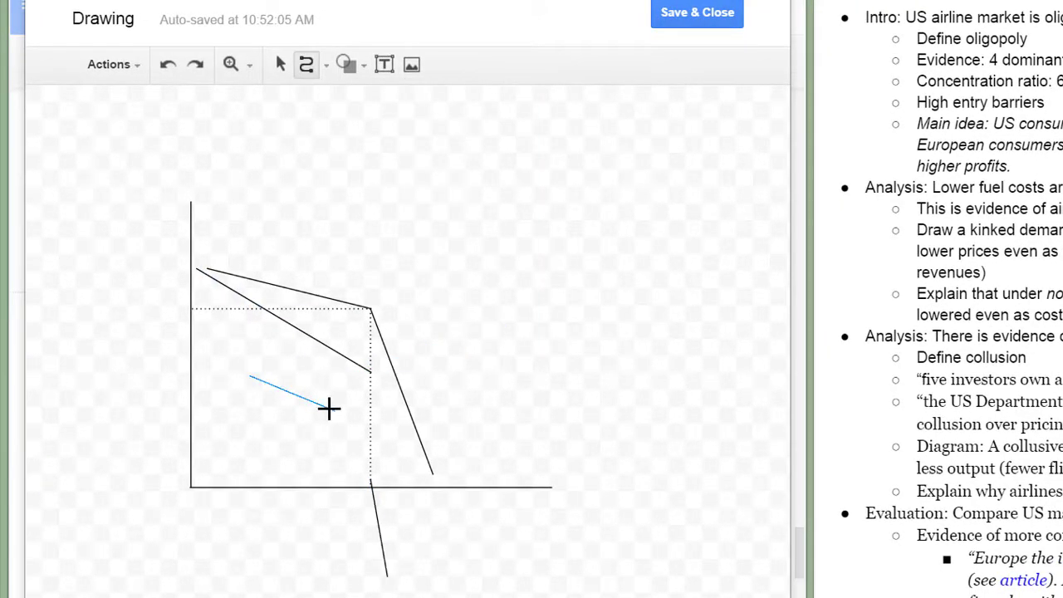
left_click(329, 409)
double_click(515, 242)
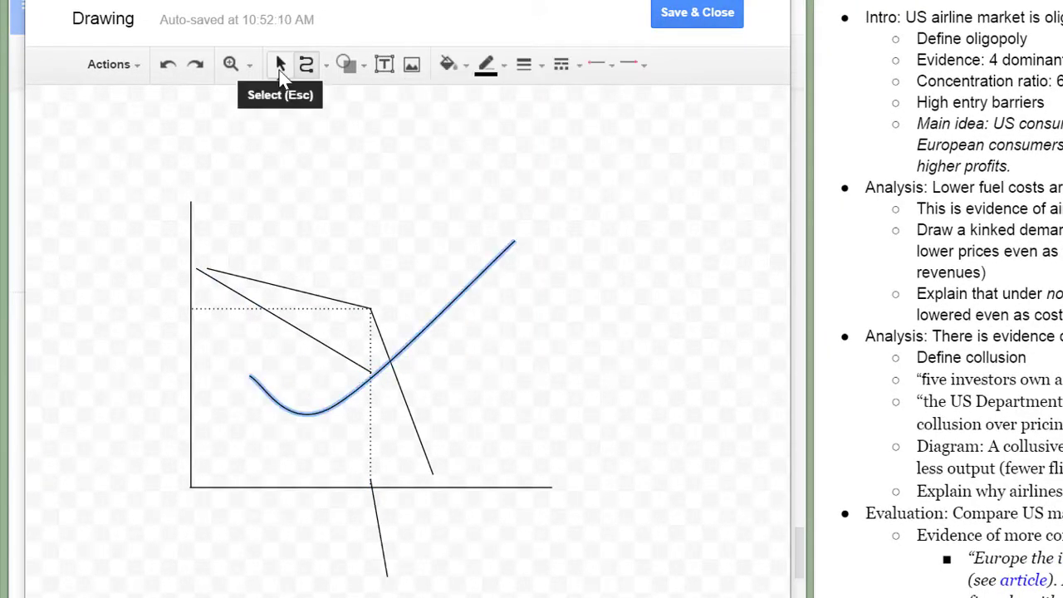
- Duplicate the marginal cost curve and place the copy directly below the original
left_click(281, 65)
key("ctrl+d")
key("Left")
key("Left")
key("Left")
key("Down")
key("Down")
key("Down")
key("Down")
key("Right")
- Add a text box above the graph with the title "Southwest's Demand, MC and MR"
left_click(384, 64)
left_click_drag(240, 162, 507, 201)
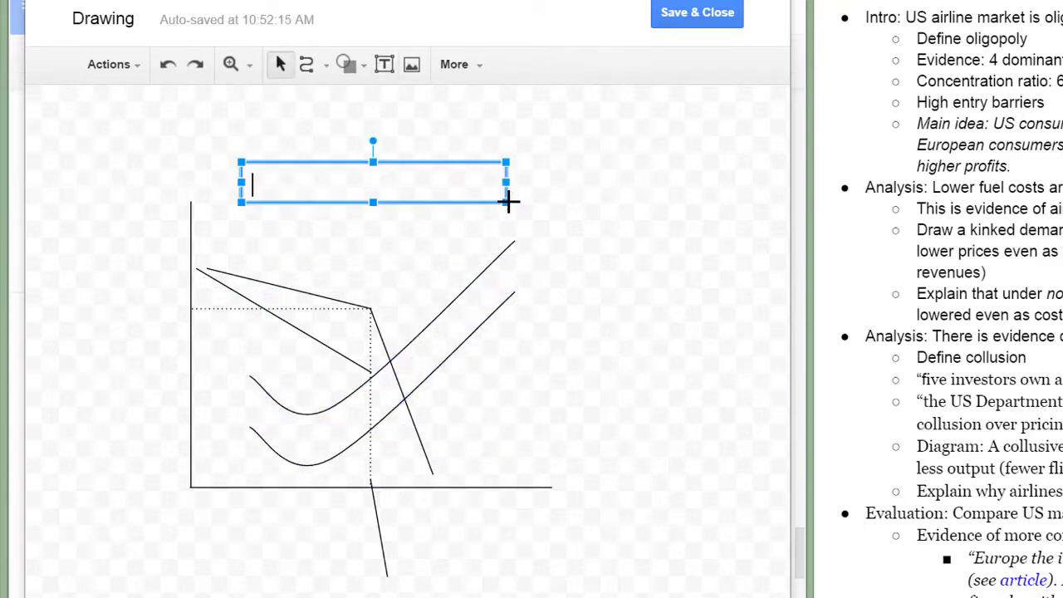
type("southwest's Demand, costs and revenues")
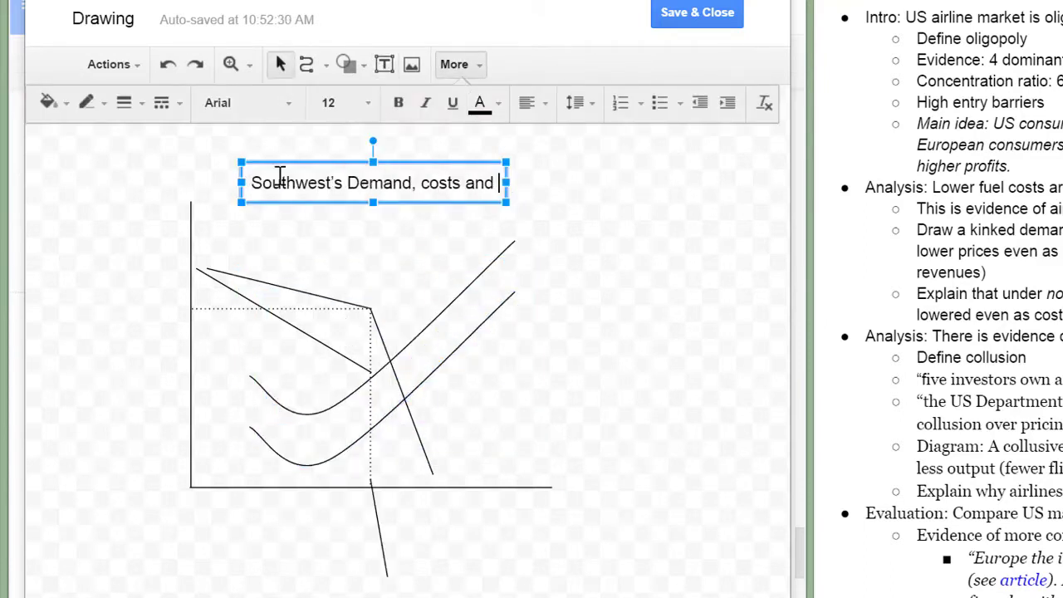
double_click(430, 181)
type("MC")
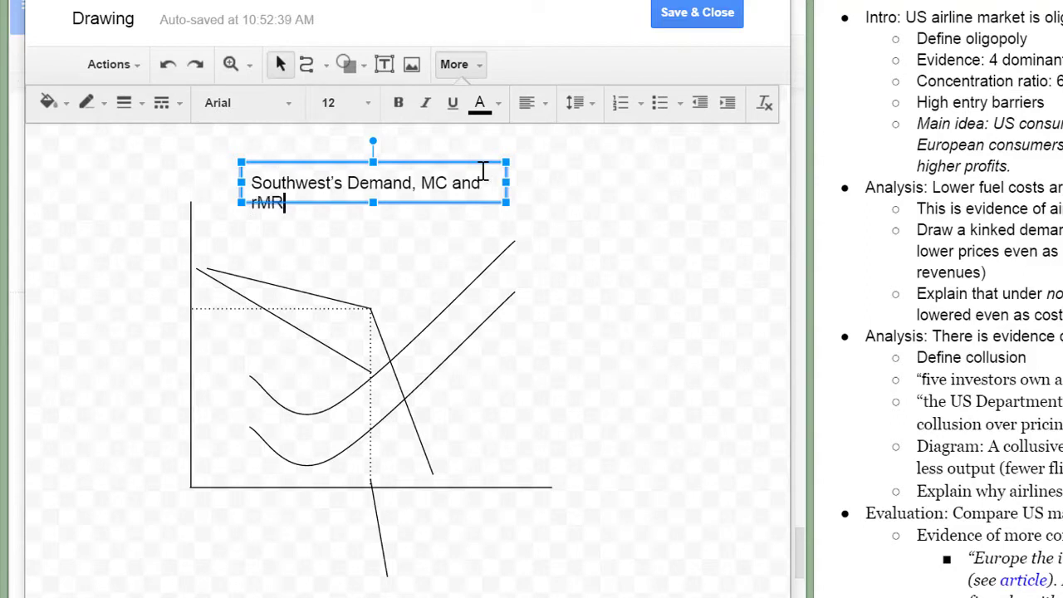
key("BackSpace")
key("BackSpace")
key("BackSpace")
type("MR")
- Center the graph title and narrow its text box so that the title wraps onto two lines
left_click(533, 104)
left_click(558, 141)
left_click_drag(505, 182, 460, 182)
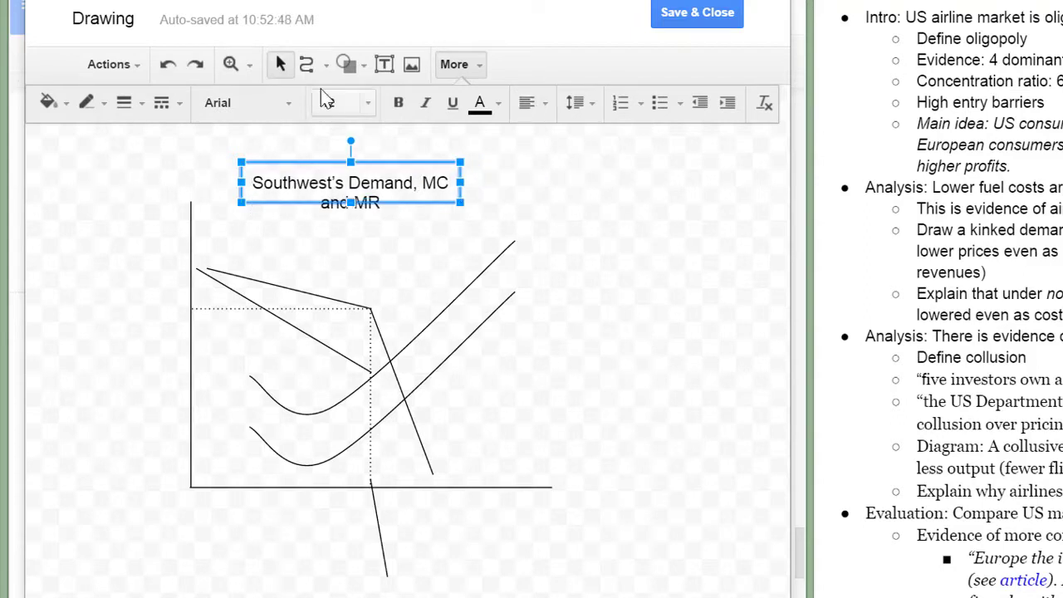
- Add the label "P" beside the upper end of the vertical axis
left_click(383, 64)
left_click_drag(126, 184, 182, 235)
type("P")
left_click_drag(158, 187, 194, 188)
- Duplicate the "P" label, move the copy to the end of the upper marginal cost curve, and change its text to "MC"
key("ctrl+d")
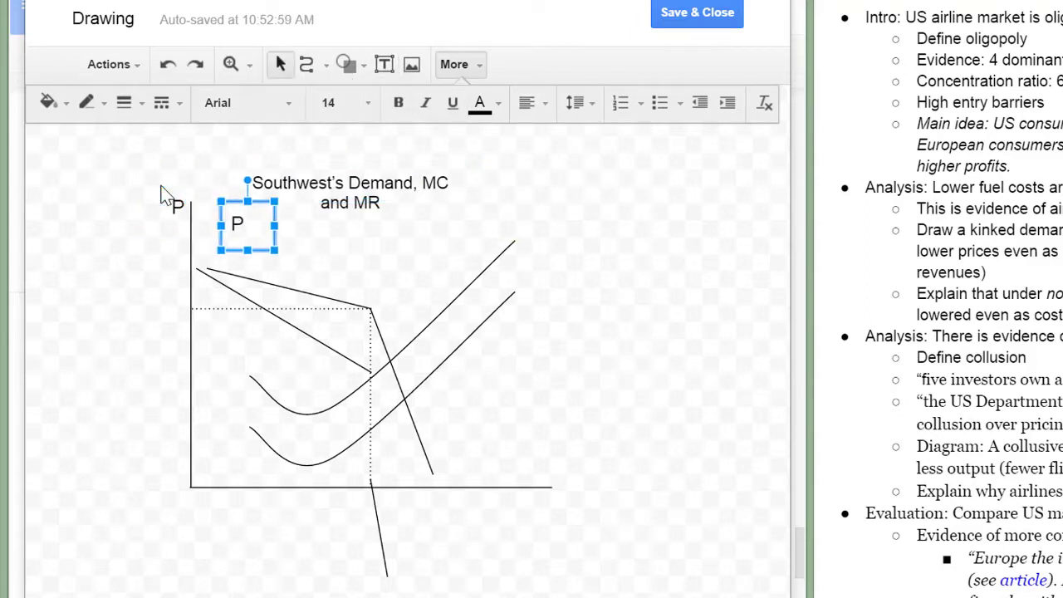
key("Right")
key("Right")
key("Right")
key("Right")
key("Right")
key("Right")
key("Right")
key("Right")
key("Right")
key("Right")
key("Right")
key("Right")
key("Right")
key("Right")
key("Right")
key("Right")
double_click(522, 223)
type("MN")
key("BackSpace")
type("C")
- Set the "MC" label to 10-point text, widen its box, and extend the text to "MC1"
double_click(532, 218)
left_click(343, 103)
left_click(337, 271)
left_click_drag(564, 225, 614, 225)
type("1")
- Duplicate the "MC1" label beside the upper end of the lower marginal cost curve and change the copy's text to "MC2"
key("ctrl+d")
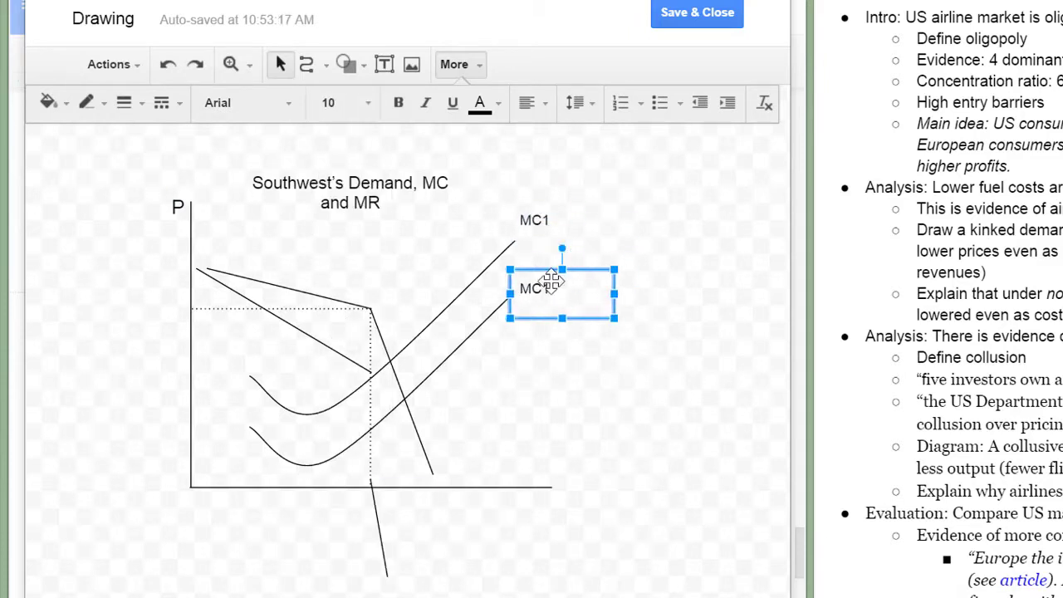
double_click(551, 286)
type("MC2")
- Duplicate the "MC2" label, move the copy to the lower end of the kinked demand curve, and change its text to "D"
key("ctrl+d")
key("Down")
key("Down")
key("Down")
key("Down")
key("Down")
key("Down")
key("Down")
key("Down")
key("Down")
key("Down")
key("Down")
key("Down")
key("Down")
key("Down")
key("Down")
key("Down")
key("Down")
key("Down")
key("Left")
key("Left")
key("Left")
key("Left")
key("Left")
key("Left")
key("Left")
key("Left")
key("Left")
key("Down")
key("Down")
key("Left")
key("Left")
double_click(472, 470)
type("D")
- Duplicate the "D" label, move the copy to the lower end of the marginal revenue curve, and change its text to "MR"
key("ctrl+d")
key("Down")
key("Down")
key("Down")
key("Down")
key("Down")
key("Down")
key("Down")
key("Down")
key("Down")
key("Left")
key("Left")
key("Left")
key("Left")
key("Left")
key("Left")
key("Left")
key("Left")
key("Down")
double_click(401, 580)
type("MR")
- Duplicate the "MR" label, move the copy below the far end of the horizontal axis, and change its text to "Q"
key("ctrl+d")
key("Up")
key("Up")
key("Up")
key("Up")
key("Up")
key("Up")
key("Up")
key("Up")
key("Up")
key("Up")
key("Up")
key("Right")
key("Right")
key("Right")
key("Right")
key("Right")
key("Right")
key("Right")
key("Right")
key("Right")
key("Right")
key("Right")
key("Right")
key("Right")
key("Right")
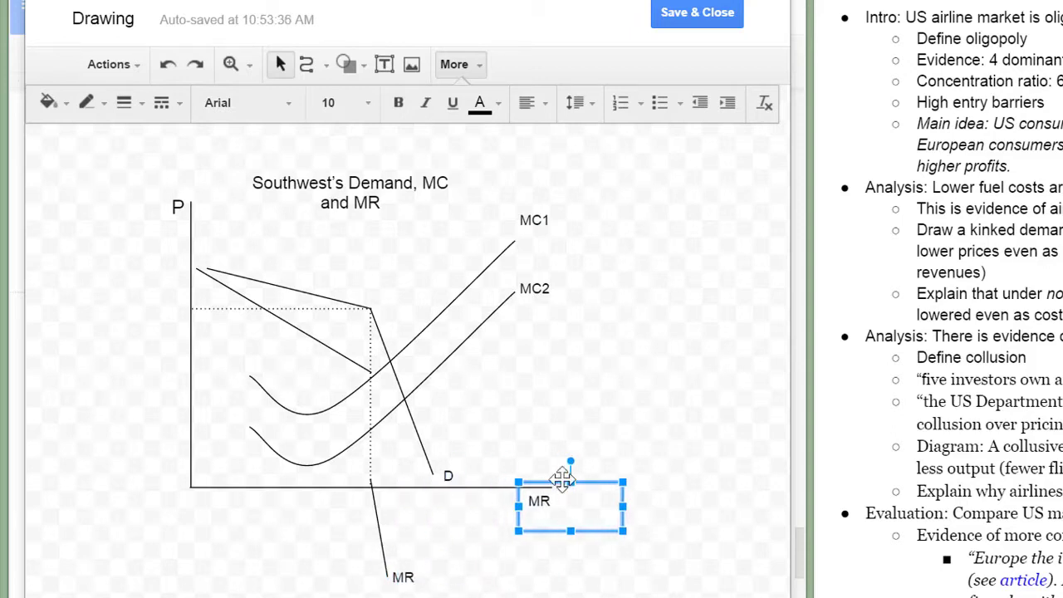
double_click(544, 497)
type("Q")
- Enlarge the text of the "Q" axis label to match the "P" label
double_click(540, 502)
left_click(344, 103)
left_click(348, 341)
- Duplicate the "MR" label, position the copy just below the horizontal axis at the dotted quantity line, and change its text to "Qf"
left_click(395, 566)
key("ctrl+d")
key("Left")
key("Left")
key("Left")
key("Left")
key("Left")
key("Left")
key("Left")
key("Left")
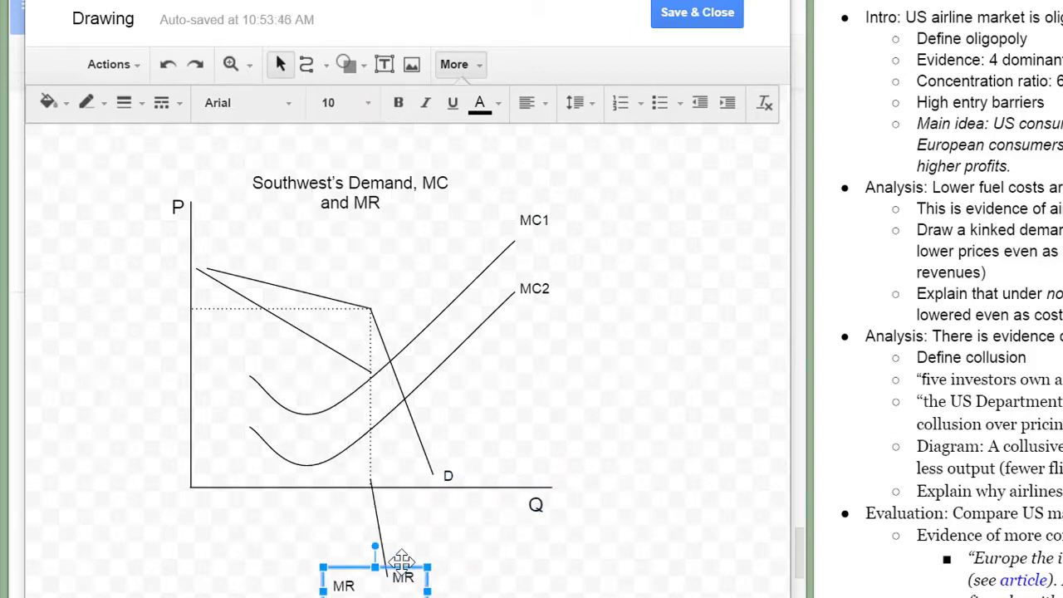
key("Up")
key("Up")
key("Up")
key("Up")
key("Up")
key("Up")
key("Up")
key("Up")
key("Up")
key("Up")
key("Right")
double_click(366, 502)
type("Qf")
left_click(347, 522)
key("Right")
- Duplicate the "Qf" label, position the copy beside the price axis at the dotted price line, and change its text to "Pf"
key("ctrl+d")
key("Up")
key("Up")
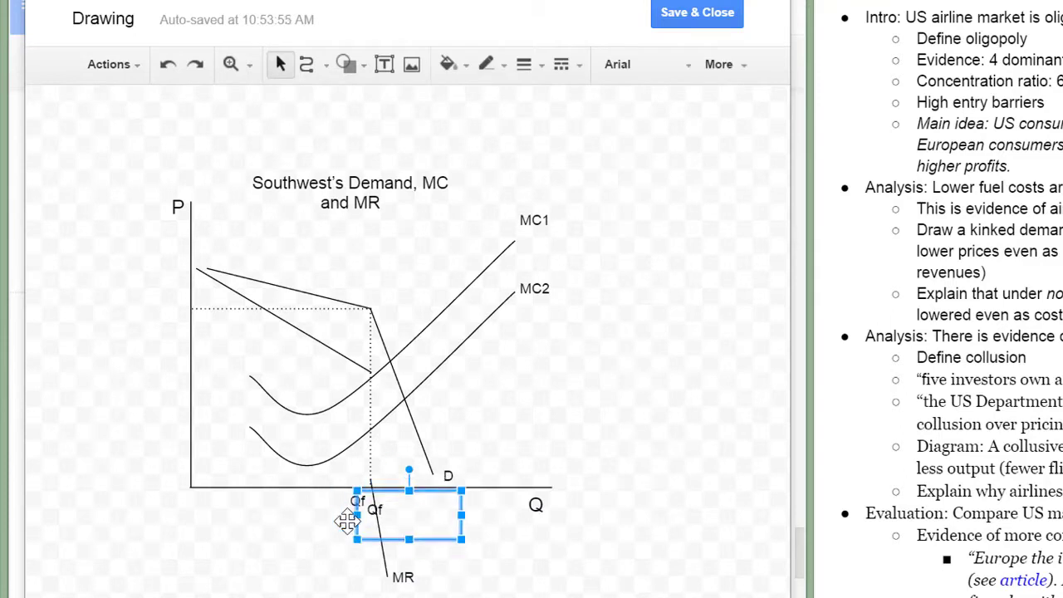
key("Up")
key("Up")
key("Up")
key("Up")
key("Up")
key("Up")
key("Up")
key("Up")
key("Up")
key("Up")
key("Up")
key("Up")
key("Up")
key("Up")
key("Up")
key("Up")
key("Up")
key("Up")
key("Up")
key("Up")
key("Left")
key("Left")
key("Left")
key("Left")
key("Left")
key("Left")
key("Left")
key("Left")
key("Left")
key("Left")
key("Left")
key("Left")
key("Left")
key("Left")
key("Left")
key("Left")
key("Left")
key("Left")
key("Left")
key("Left")
key("Up")
double_click(178, 313)
type("Pf")
left_click(174, 295)
key("Up")
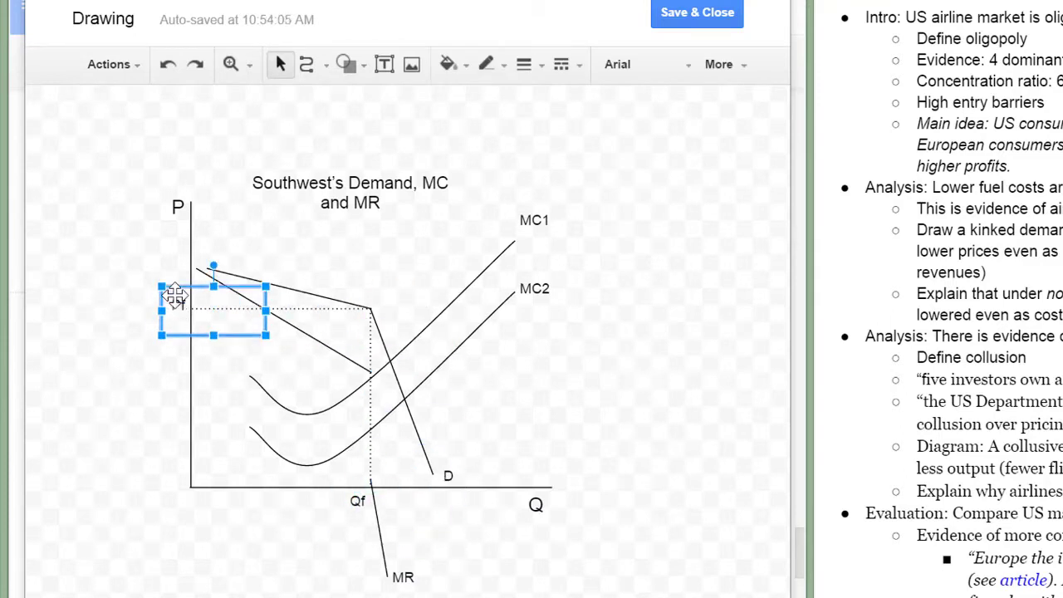
- Draw a short downward arrow from the MC1 curve towards MC2, and save the drawing into the document
left_click(306, 64)
left_click_drag(447, 348, 448, 349)
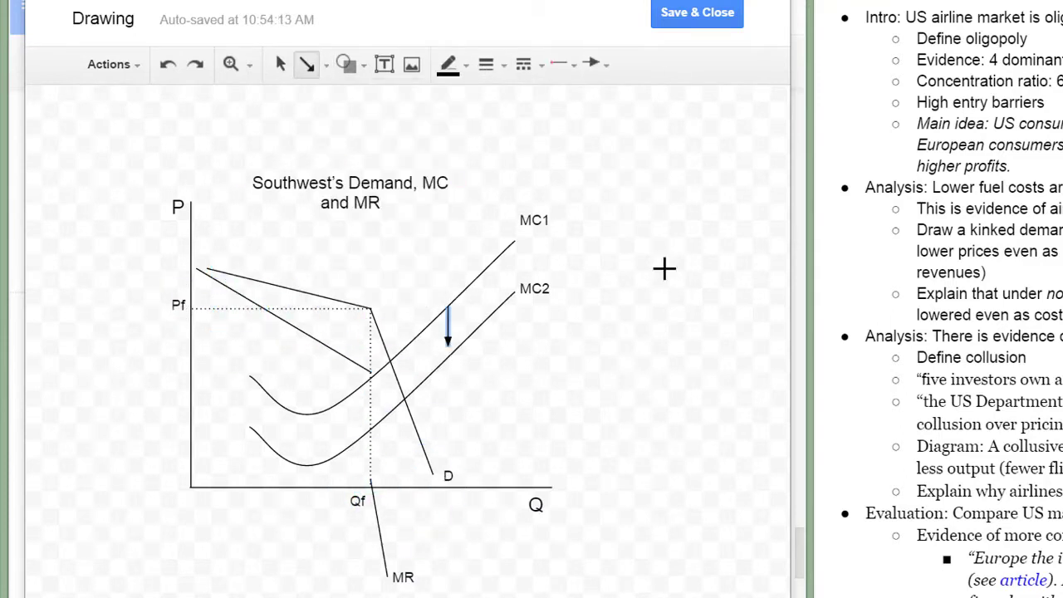
right_click(323, 403)
left_click(716, 22)
- Centre the Southwest diagram on the page and start a new line below it
left_click(499, 357)
scroll(572, 185, "down", 1)
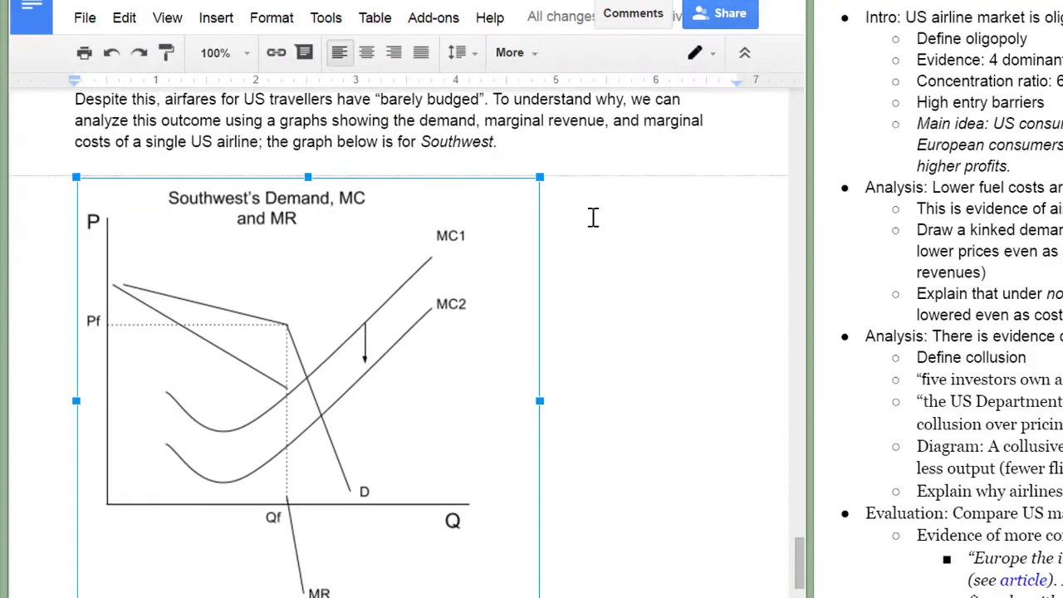
left_click(521, 53)
left_click(363, 53)
scroll(636, 418, "down", 1)
key("Return")
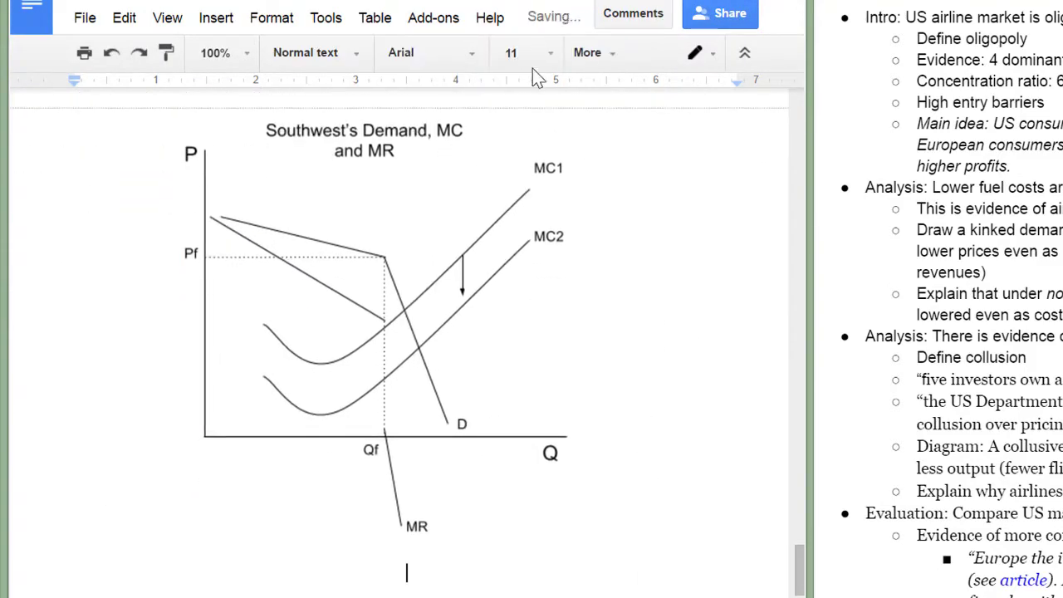
- Below the diagram, write "Demand for Southwest's services is “kinked”. This means that at any price above the airline's current price," left-aligned
left_click(604, 57)
left_click(293, 91)
type("The")
key("BackSpace")
key("BackSpace")
key("BackSpace")
key("BackSpace")
key("BackSpace")
type("Demand ")
type("for Southwest's services is \"kinked\". This means ")
type("that at any price above the airline's current price, ")
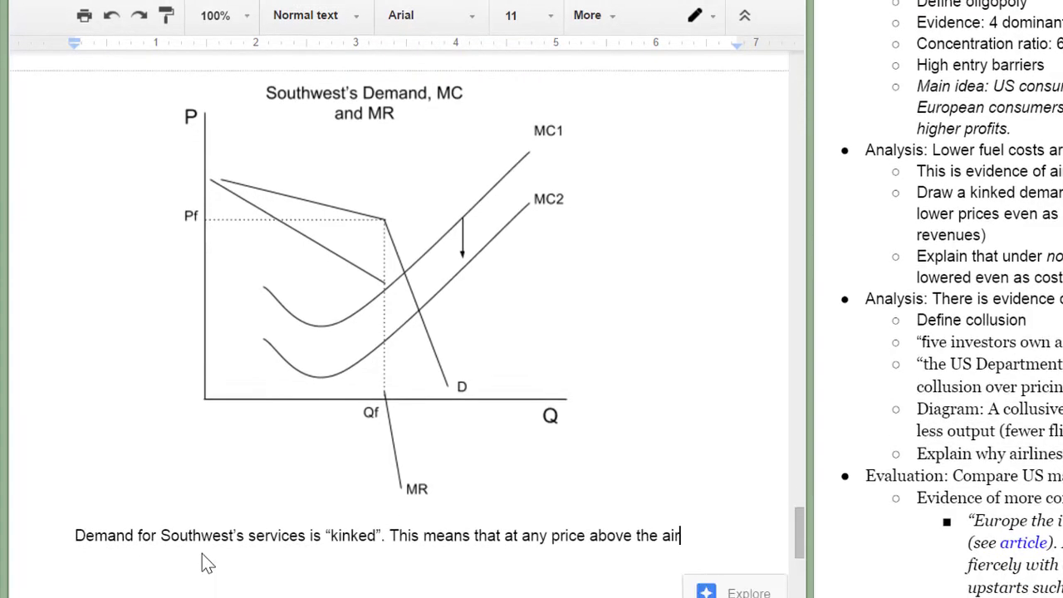
- Continue with demand being "highly elastic" in italics and consumers quickly switching to Delta, American or another airline if Southwest acts unilaterally
type("demand is")
key("ctrl+i")
type("high")
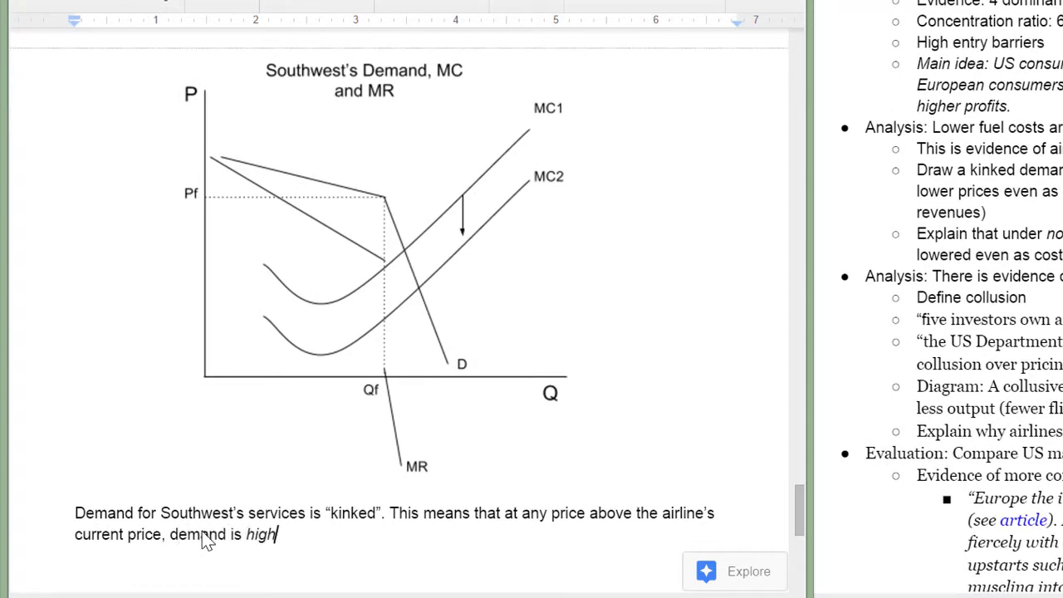
type("ly elastic. Consumers will quickly switch to Delta, American or another airline if Southwest unilaterally ")
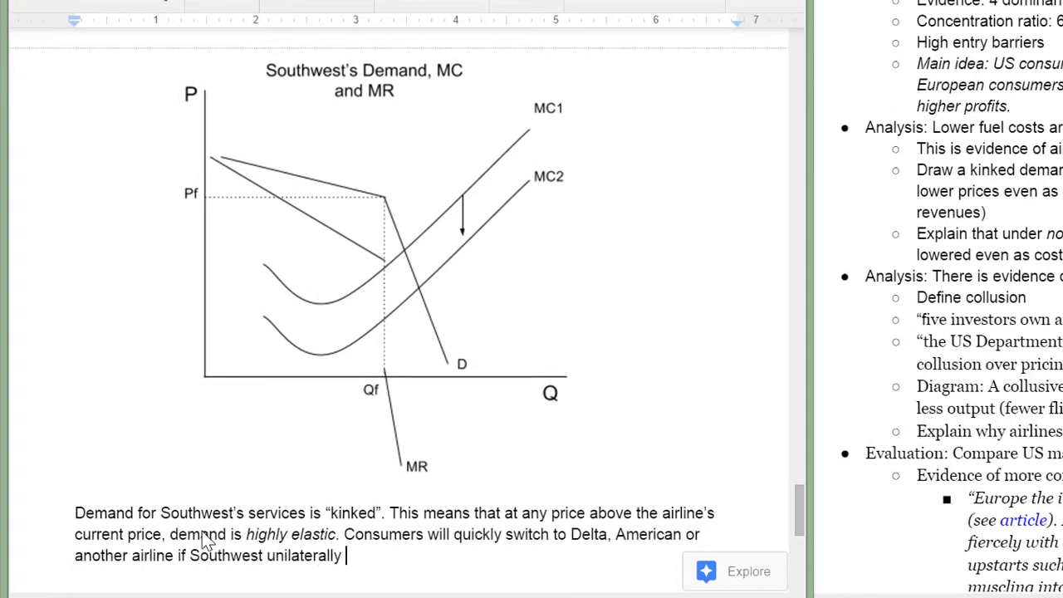
- Explain that demand is highly "inelastic" (italic) if Southwest lowers its prices, assuming other competitors will ALSO lower their fares
type("raises its fares. On the other hand, if Sou")
scroll(203, 540, "down", 3)
type("thwest lowers its prices, demand ")
type("is highly inel")
key("BackSpace")
key("BackSpace")
key("BackSpace")
key("BackSpace")
key("BackSpace")
key("BackSpace")
key("BackSpace")
key("BackSpace")
type("ghly")
key("ctrl+i")
type("i")
type("nelastic. The assumption is that other competitors will ALSO lower their faires to prevent l")
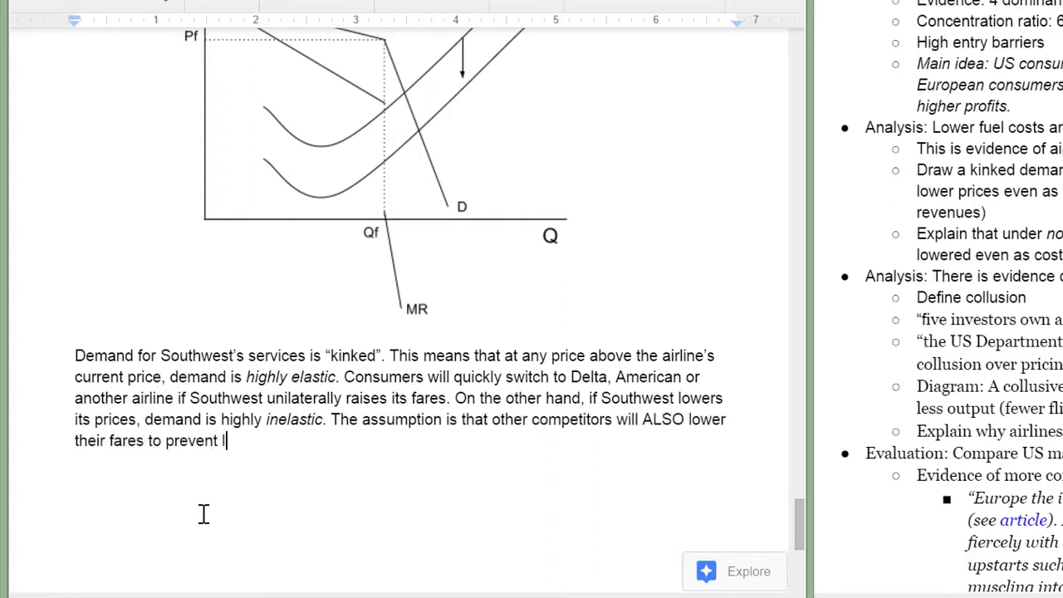
- Finish the paragraph on oligopoly "interdependence" and NO airline lowering fares as fuel costs fall, for fear of a "price war", italicising both terms
type("osing market share to Southwest. This")
key("ctrl+i")
type("interdependence between Southwest and its main compet")
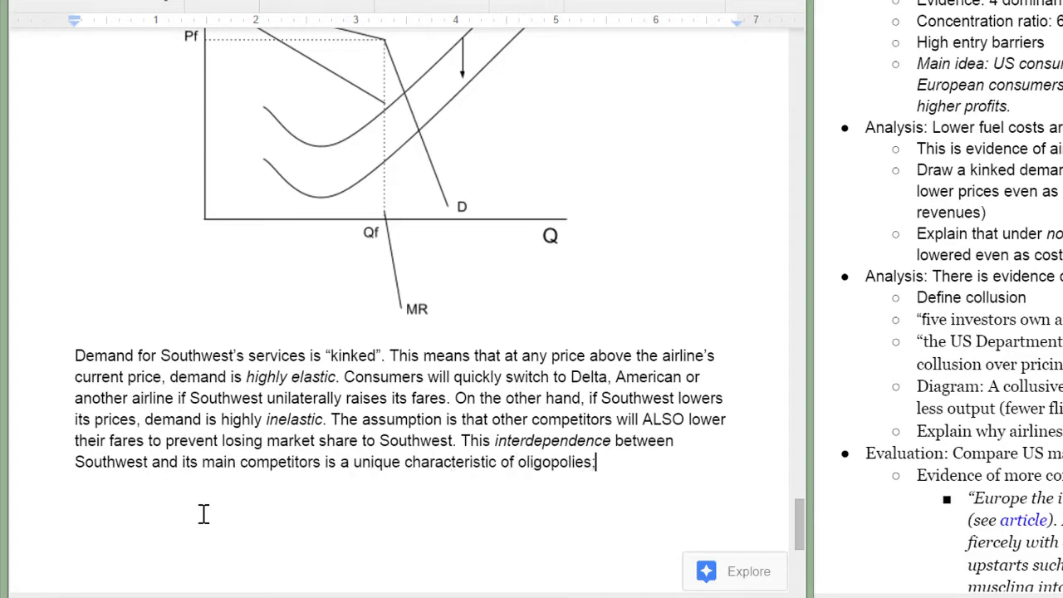
type("itors is a unique characteristic of oligopolies; it shows that even as the cost of fuel fa")
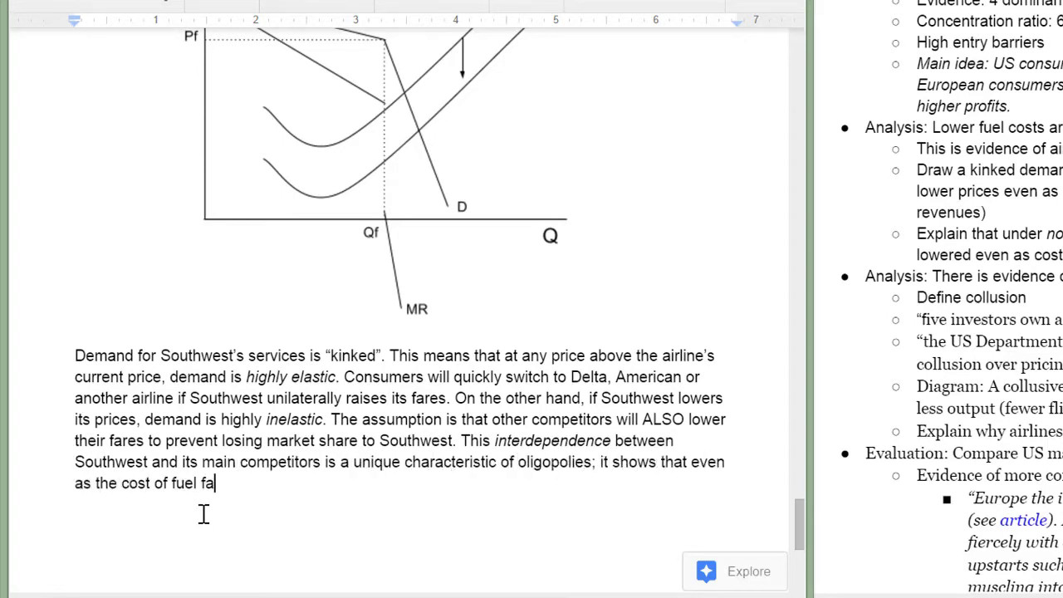
type("lls, reducing the marginal cost of US airlines, NO airline has a strong incentive to lower its fares, which could lead to a")
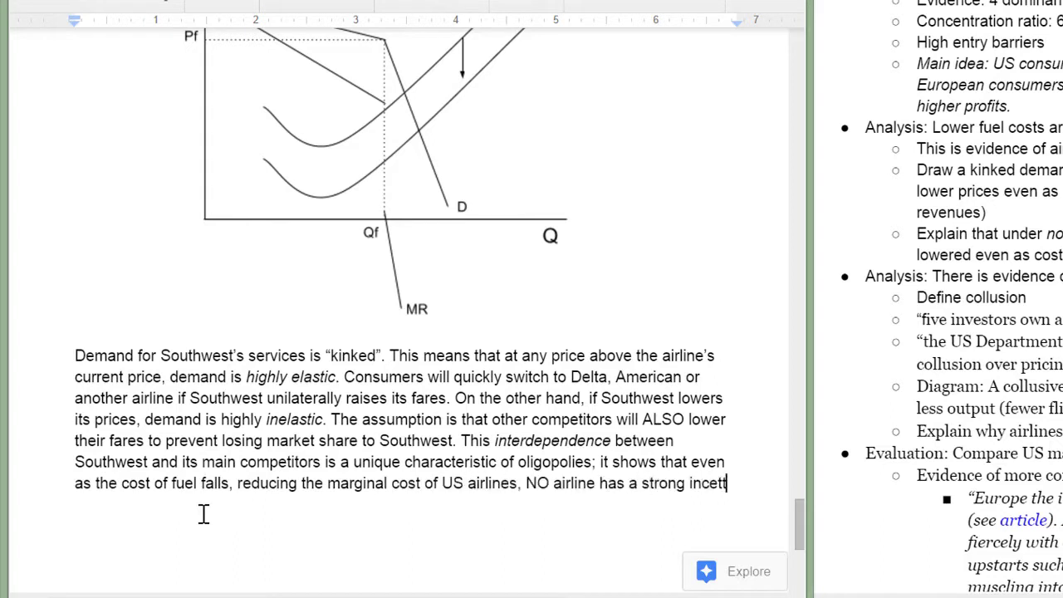
key("ctrl+i")
type("price war.")
- Start a new non-italic paragraph: "The result is that consumers do not enjoy cheaper prices and instead US airlines are"
key("Return")
key("Return")
key("ctrl+i")
type("The result is that consumers do no")
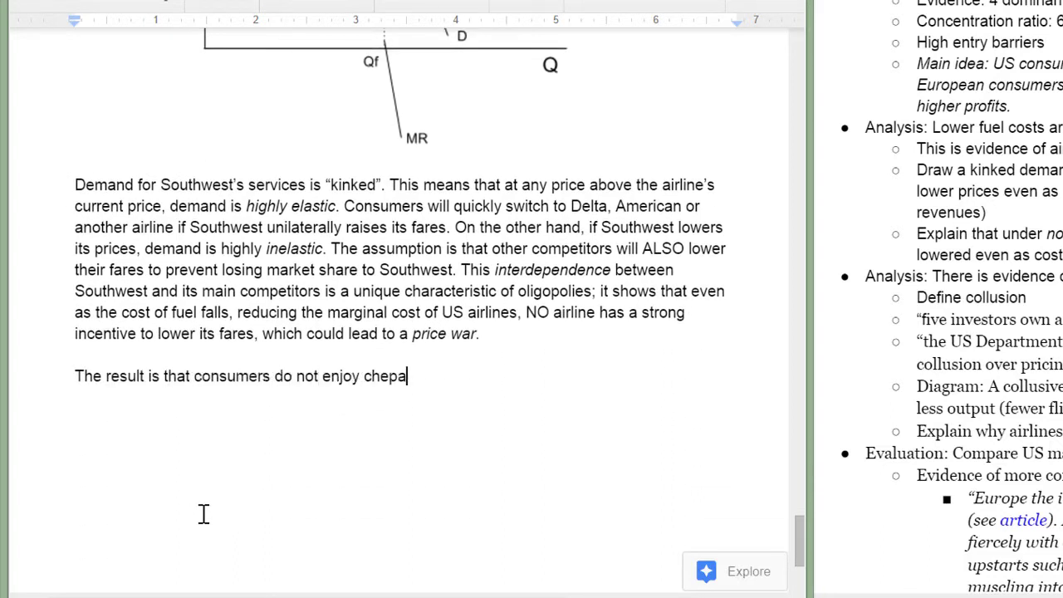
type("t enjoy cheaper prices and instead US airlines are")
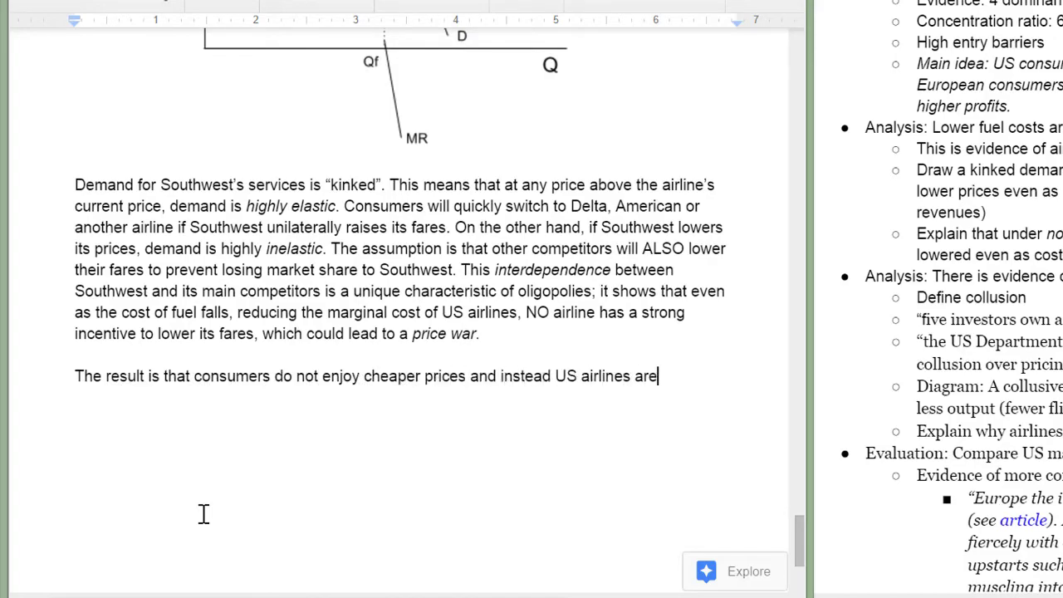
- Continue the sentence with "enjoying" and insert the article's passage on US airline profits copied from the source text
scroll(206, 505, "up", 15)
scroll(207, 291, "up", 1)
left_click_drag(97, 319, 308, 347)
key("ctrl+c")
scroll(308, 346, "down", 15)
scroll(309, 346, "down", 10)
type("enjoying")
key("ctrl+v")
- Reword the pasted passage to 'profits that will “exceed 14% this year, around double those of airlines from Asia and Europe.”' and italicise the quotation in the body font
left_click_drag(75, 224, 135, 226)
key("BackSpace")
type("profits that will \"")
left_click_drag(75, 250, 202, 264)
key("BackSpace")
key("BackSpace")
key("BackSpace")
type(".\"")
triple_click(211, 222)
left_click(495, 4)
left_click_drag(179, 224, 180, 247)
key("ctrl+i")
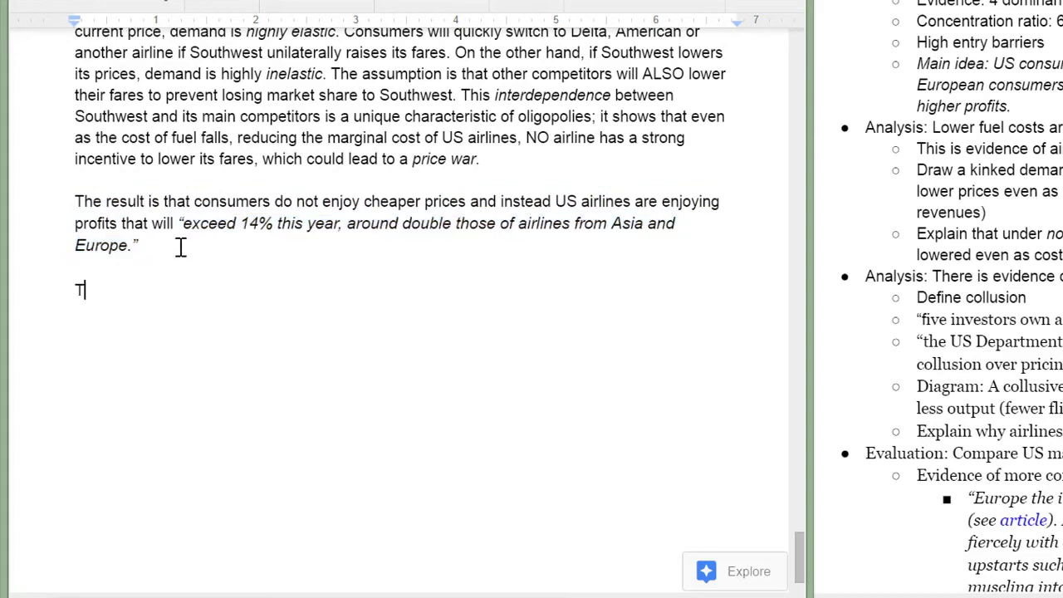
- Write a paragraph on high entry barriers protecting American carriers' profits, quoting the article's rule "banning foreigners from owning more than 25% of voting shares"
type("American carriers' profits are lik")
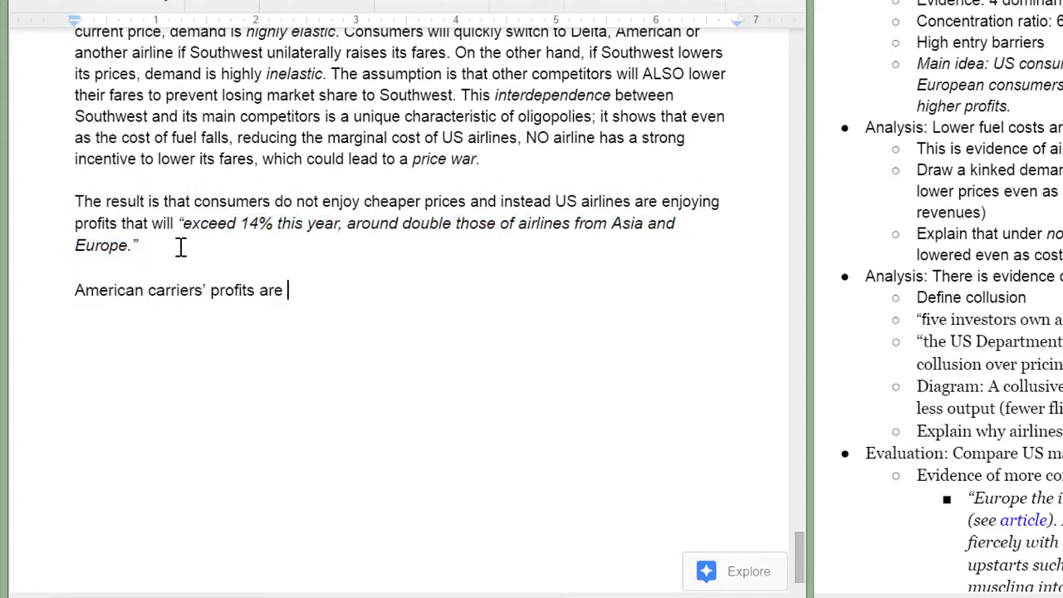
type("protected by high entry barriers, including a rule that s")
scroll(183, 254, "up", 10)
scroll(184, 258, "up", 15)
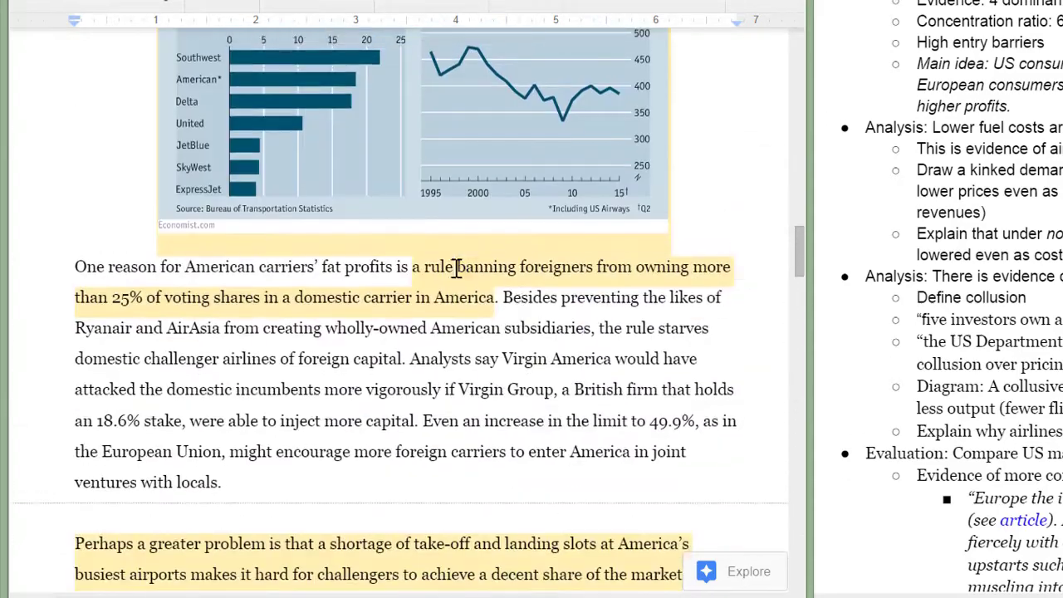
left_click_drag(456, 268, 496, 298)
scroll(687, 279, "down", 20)
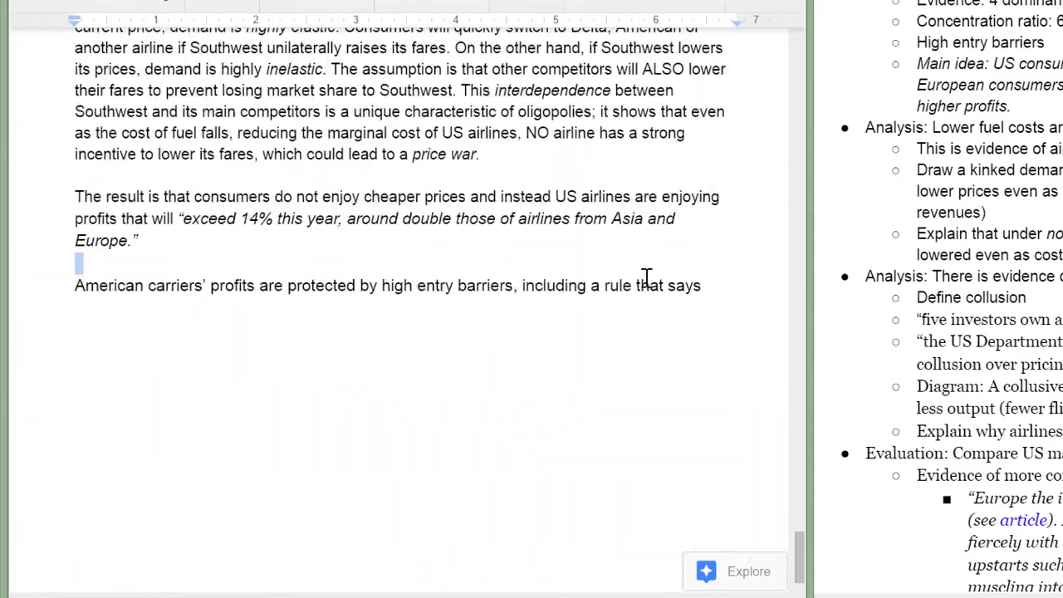
left_click_drag(636, 283, 712, 272)
type("“")
type("banning foreigners from owning more than 25% of voting shares in a domestic carrier in America.")
- Format the quotation about foreign ownership in italics and in the same font as the body text
left_click_drag(645, 288, 728, 308)
left_click(441, 2)
left_click(441, 34)
left_click(681, 291)
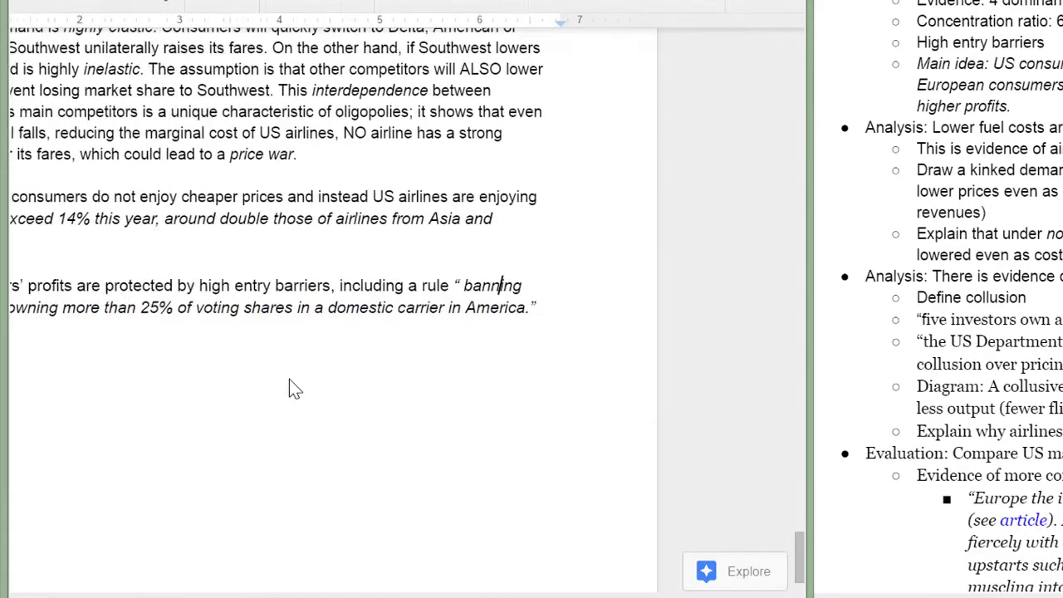
- Continue the barriers paragraph with "Additionally," and the article's passage on "a shortage of take-off and landing slots at America’s busiest airports", opened with a quotation mark
left_click(587, 309)
scroll(536, 278, "up", 20)
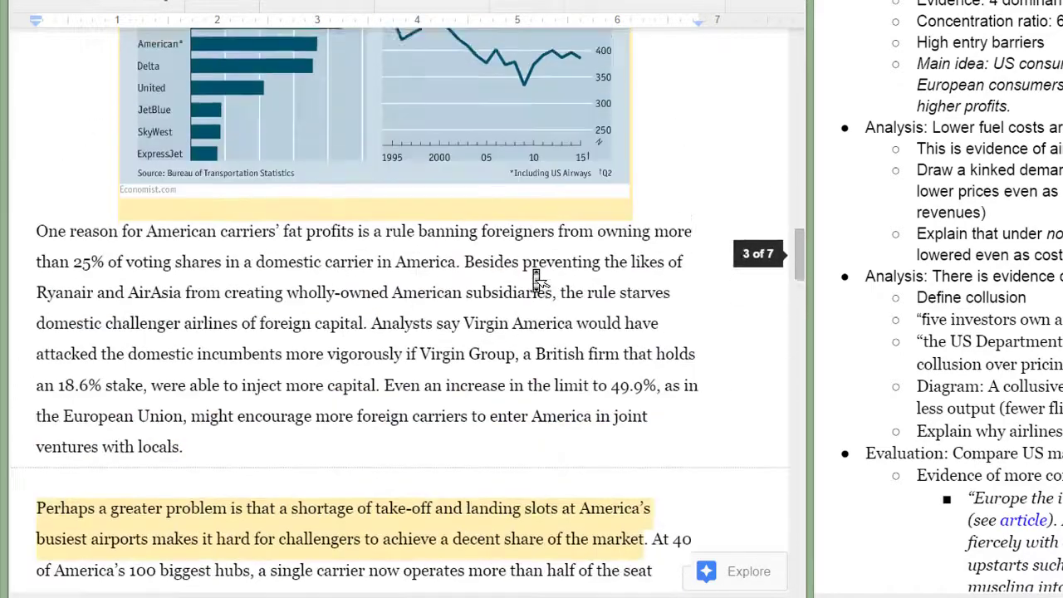
scroll(536, 280, "down", 3)
left_click_drag(278, 296, 645, 327)
key("ctrl+c")
scroll(393, 508, "down", 20)
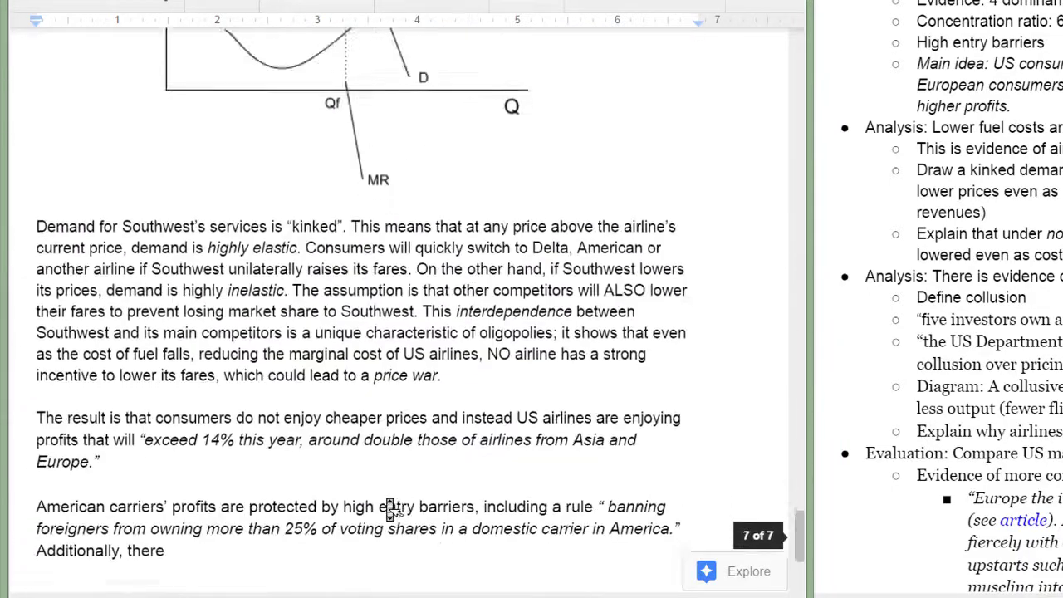
double_click(152, 467)
key("BackSpace")
type("“")
key("ctrl+v")
- Italicise the landing-slots quotation in the body font, close it, and conclude that these barriers guarantee the continued market power of the four dominant firms
left_click_drag(219, 470, 522, 491)
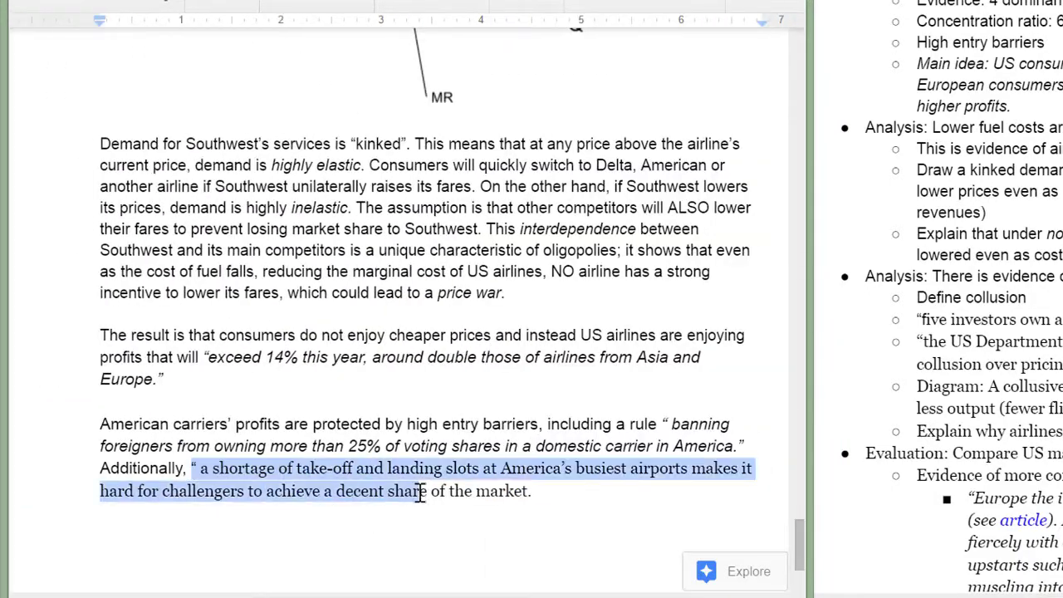
key("ctrl+i")
left_click(470, 3)
left_click(422, 29)
left_click(541, 488)
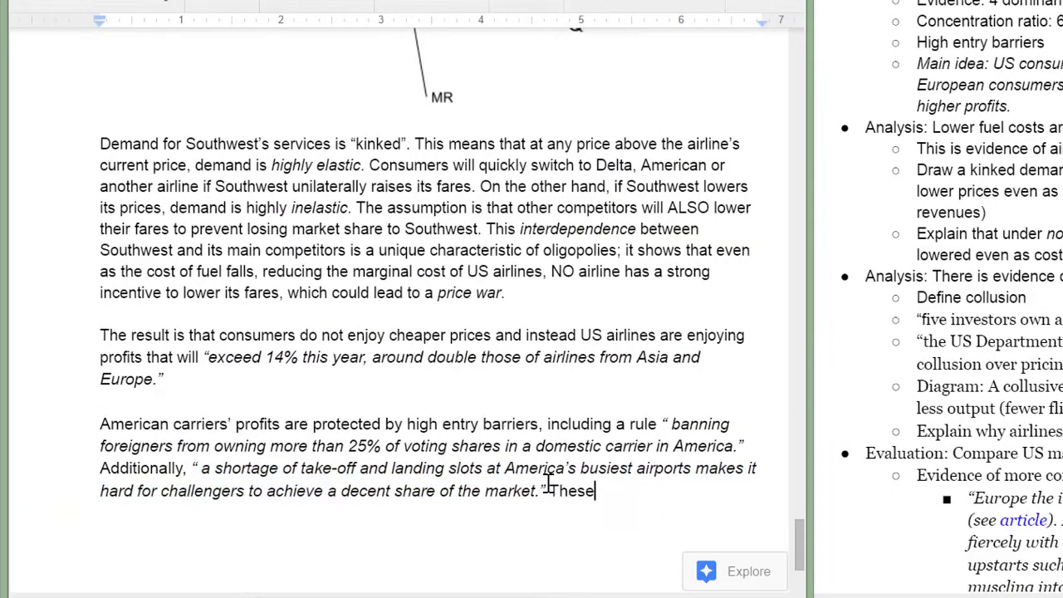
type("” These barriers to entry into the US air travel market guarantee the continued market power of the four dominant firms.")
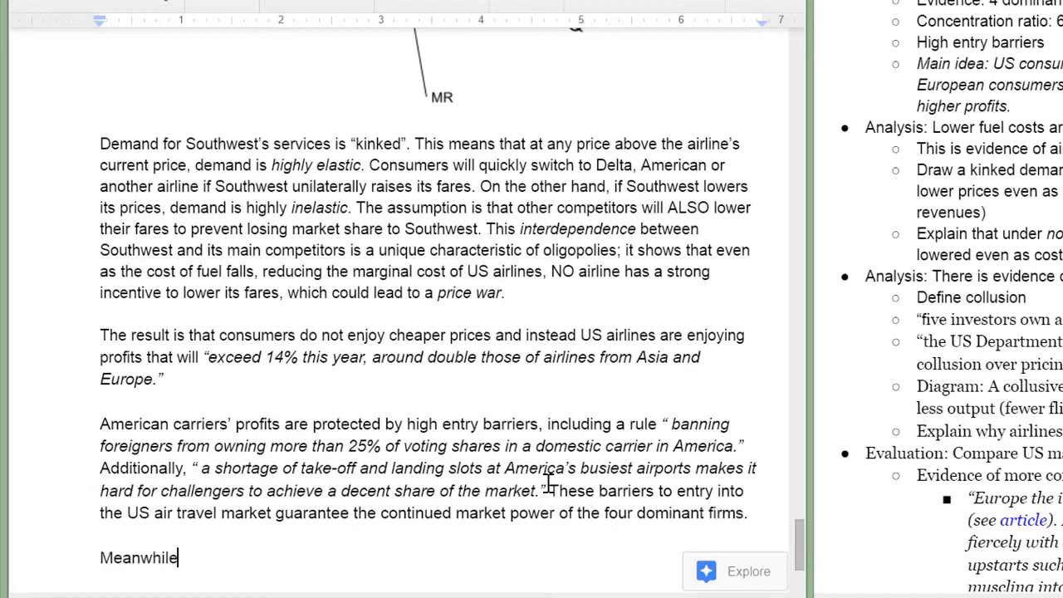
- Start a new paragraph: "Meanwhile, in Europe, lower fuel costs are being passed onto consumers as lower prices."
type("airl")
key("ctrl+BackSpace")
scroll(440, 432, "down", 2)
type("lower fuel costs are being passed onto consumers as lower prices. The")
- Insert the article's passage on Norwegian Air Shuttle and Wizz Air of Hungary muscling into the market as a quotation in the Europe paragraph
scroll(437, 429, "up", 18)
left_click_drag(352, 212, 440, 225)
key("ctrl+c")
scroll(439, 382, "up", 15)
double_click(112, 456)
type("\"")
key("ctrl+v")
- Begin the Norwegian Air Shuttle quotation with a capital "As", continue after it with "the", and set the paragraph in the body font
left_click(108, 455)
key("BackSpace")
key("BackSpace")
type("A")
double_click(704, 451)
type("the")
triple_click(650, 453)
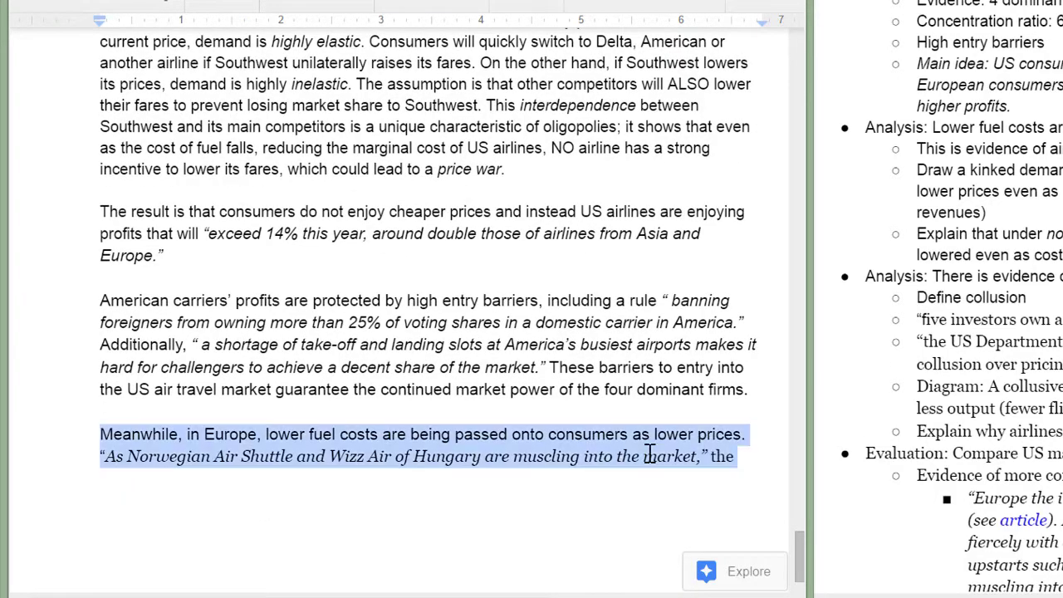
left_click(431, 7)
left_click(436, 33)
- Complete the sentence after the quotation with "increased competition drives prices down for consumers."
left_click(739, 458)
type("increased competition drives prices down for consumers. The Europe")
key("BackSpace")
key("BackSpace")
key("BackSpace")
key("BackSpace")
key("BackSpace")
key("BackSpace")
key("BackSpace")
key("BackSpace")
- Describe Europe's market as more likely "monopolistically competitive" in italics, with lower entry barriers, more competition and lower prices, and introduce the graph below
type("e European market is more likely")
type(" monopolistically competitive")
key("ctrl+i")
type(", meaning the lower entry barriers generally result in mo")
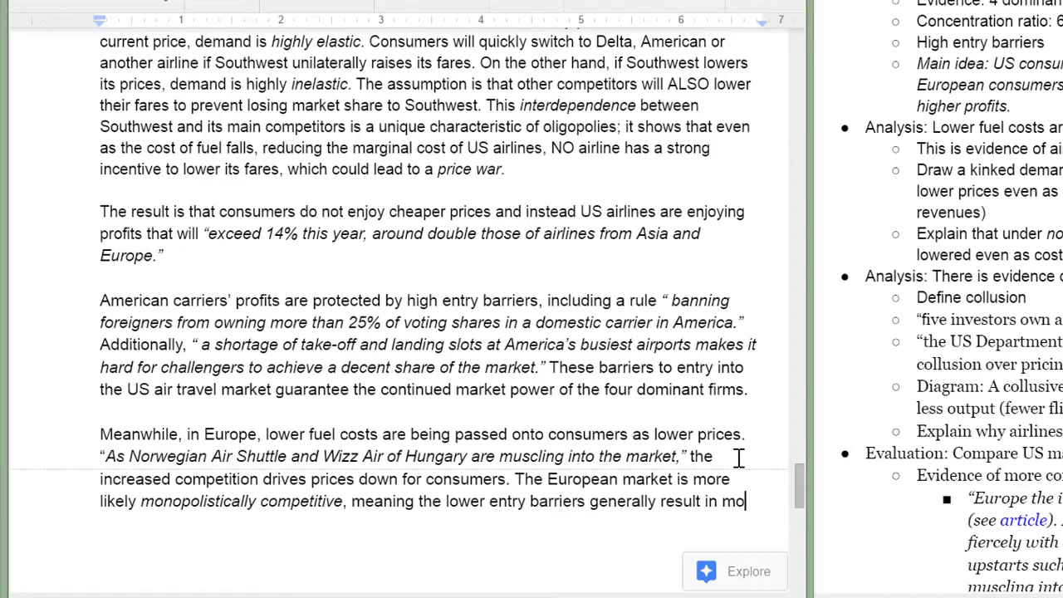
type("re competition and lower prices for travellers. The graph below shows this outcome:")
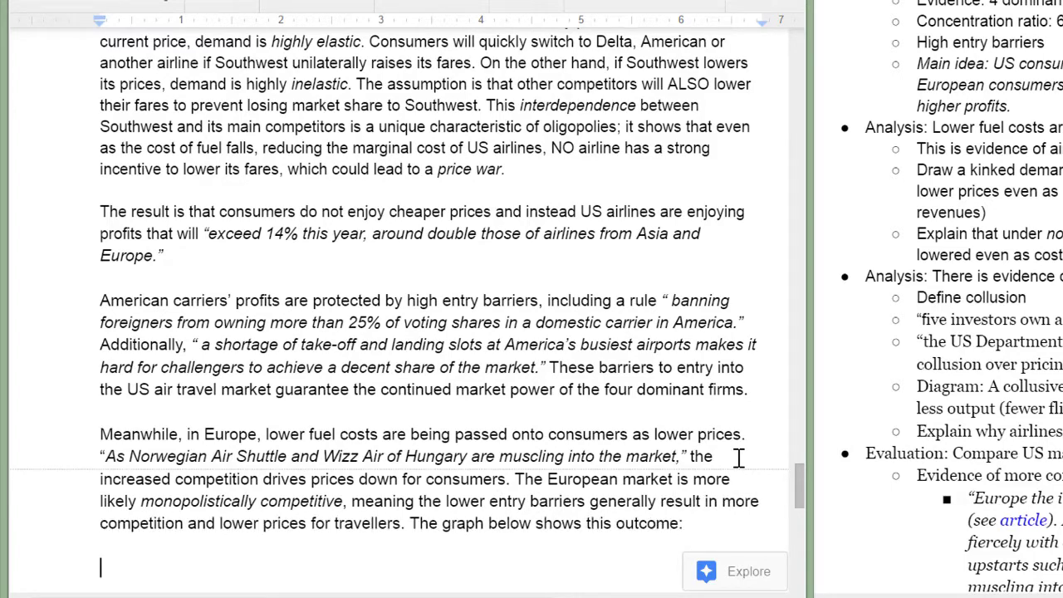
- Insert a new drawing below the Europe paragraph and draw its vertical and horizontal axes
scroll(738, 458, "down", 3)
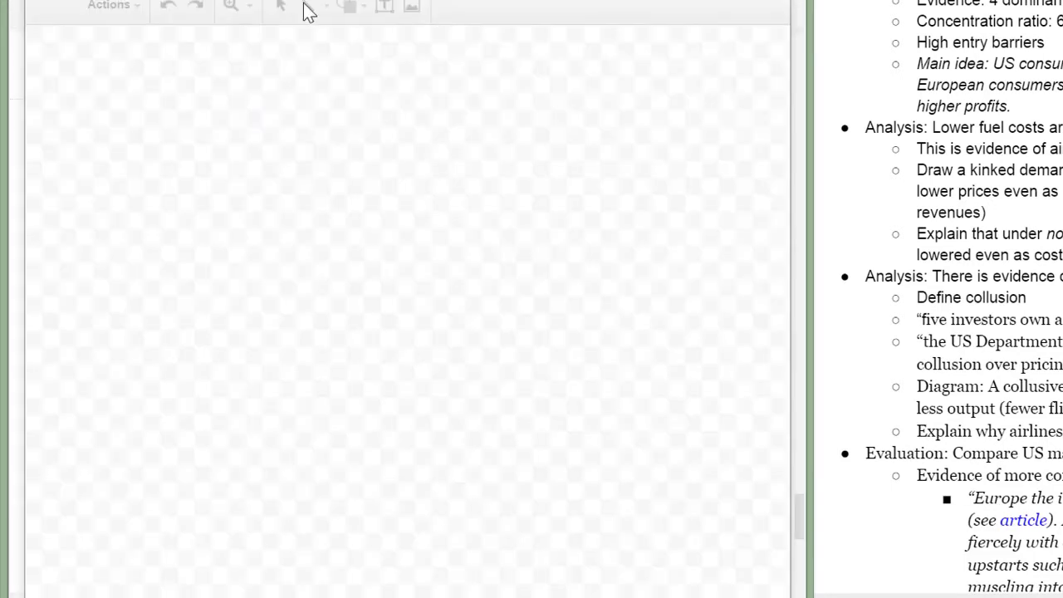
left_click(306, 6)
left_click_drag(197, 137, 177, 432)
left_click_drag(196, 431, 579, 411)
- Add the centred title "Air France’s Demand, MC and MR" above the axes in 12-point text
left_click(383, 6)
left_click_drag(273, 95, 466, 138)
type("Air France's Demand, MC and MR")
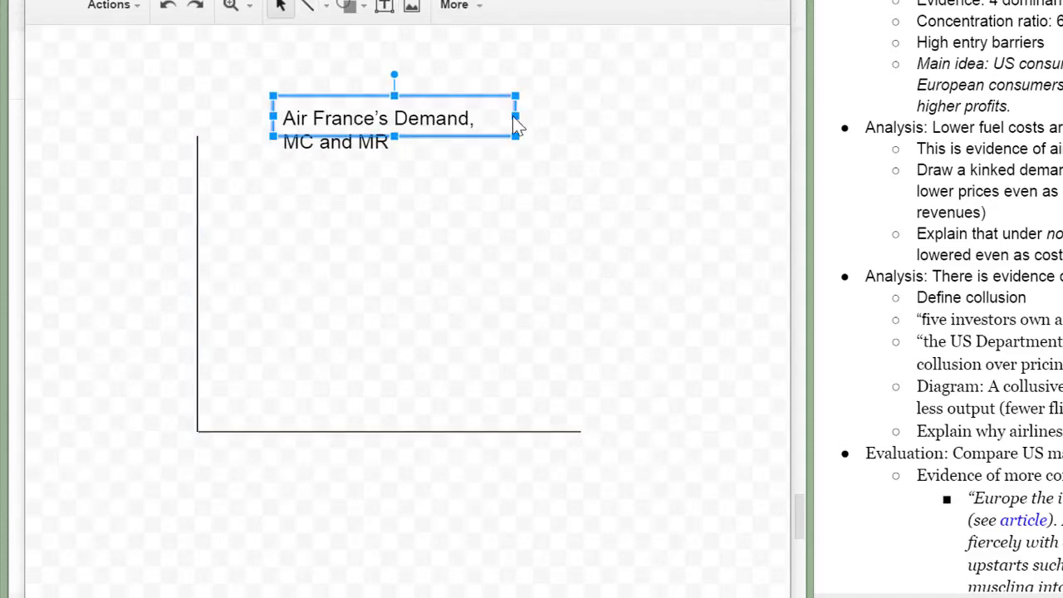
key("ctrl+shift+e")
left_click(332, 42)
left_click(347, 183)
- Draw downward-sloping demand and steeper marginal revenue lines from near the vertical axis, plus a curved marginal cost line crossing them
left_click(306, 5)
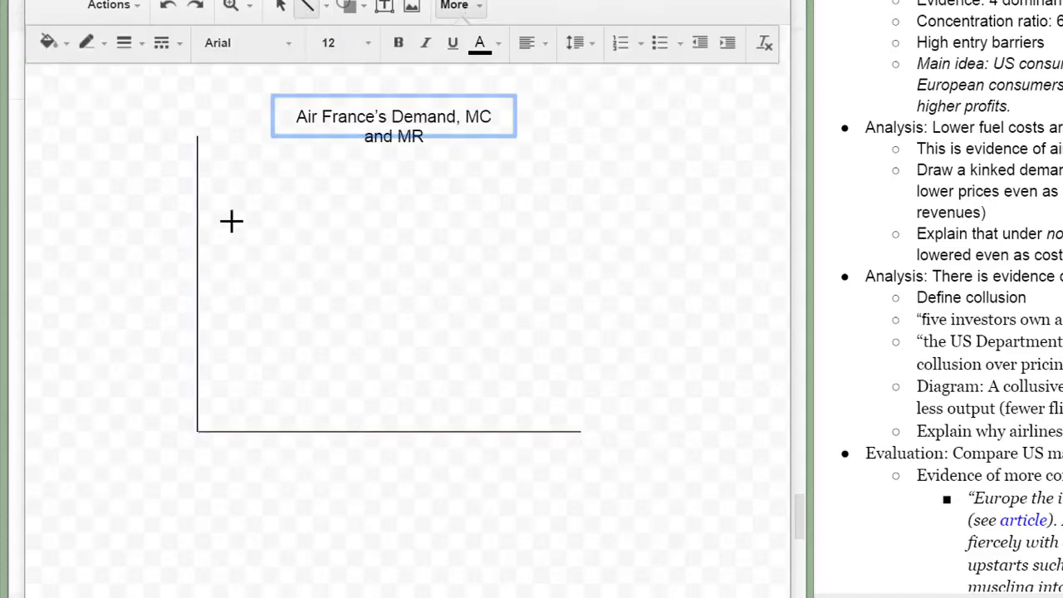
mouse_move(208, 240)
left_mouse_down()
mouse_move(514, 359)
mouse_move(444, 370)
mouse_move(475, 436)
left_mouse_up()
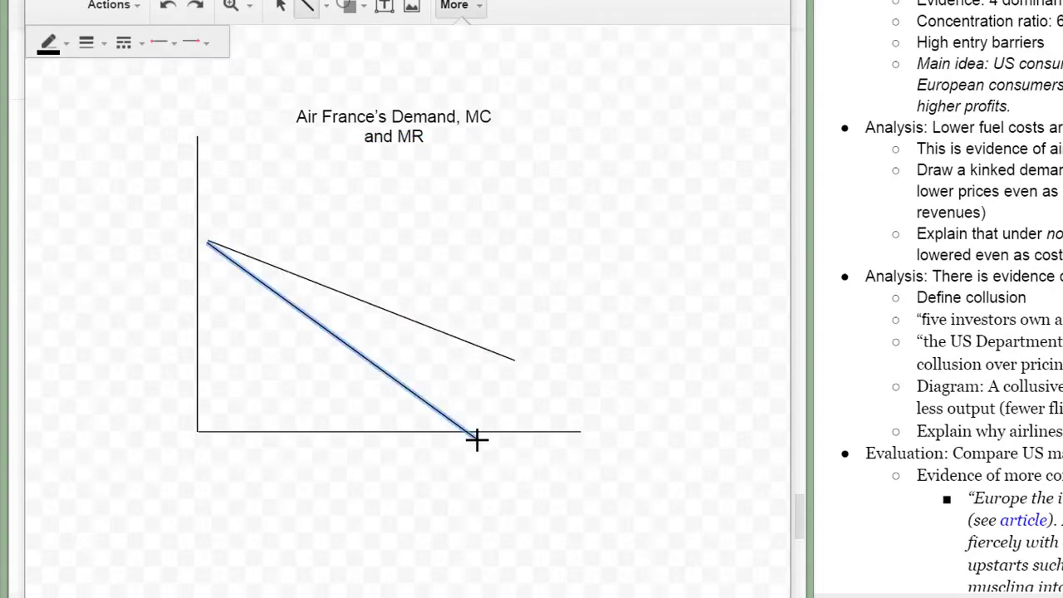
left_click(327, 5)
left_click(339, 157)
left_click(224, 316)
left_click(279, 356)
double_click(495, 186)
- Duplicate the marginal cost curve and place the copy directly below the original
key("ctrl+d")
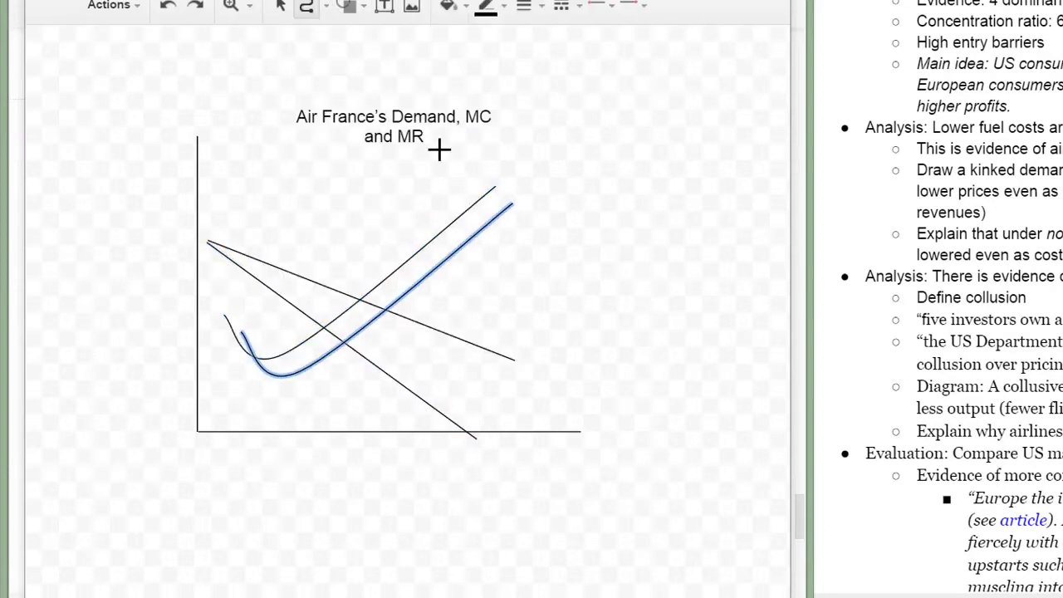
left_click(281, 7)
key("Down")
key("Down")
key("Down")
key("Down")
key("Left")
- Draw a shallow U-shaped average cost curve touching the demand line and place a duplicate of it lower down
left_click(306, 5)
left_click_drag(223, 189, 357, 295)
left_click(357, 297)
double_click(578, 254)
key("ctrl+d")
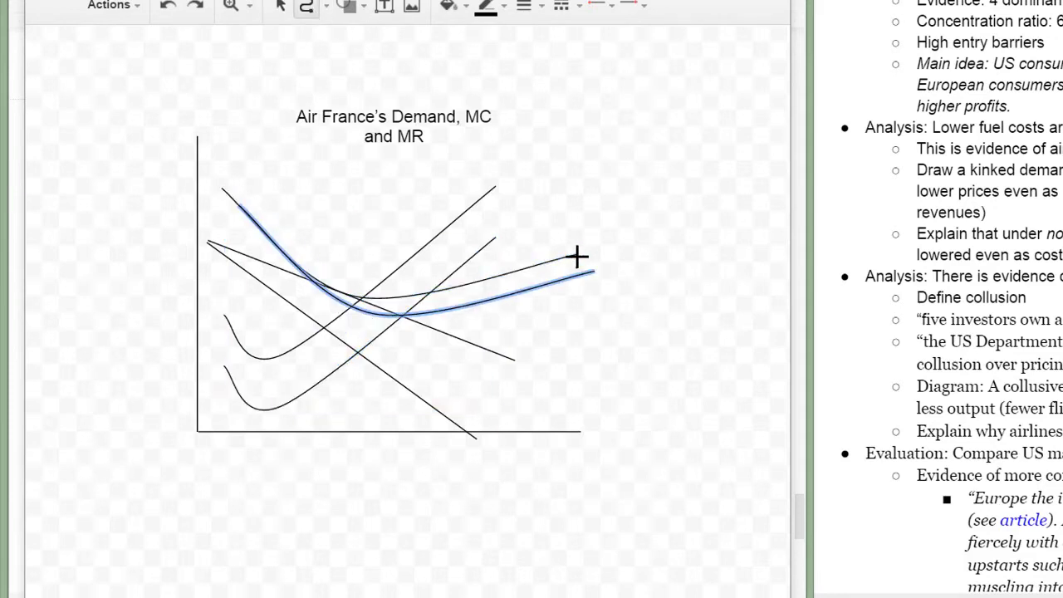
left_click(282, 7)
left_click(373, 309)
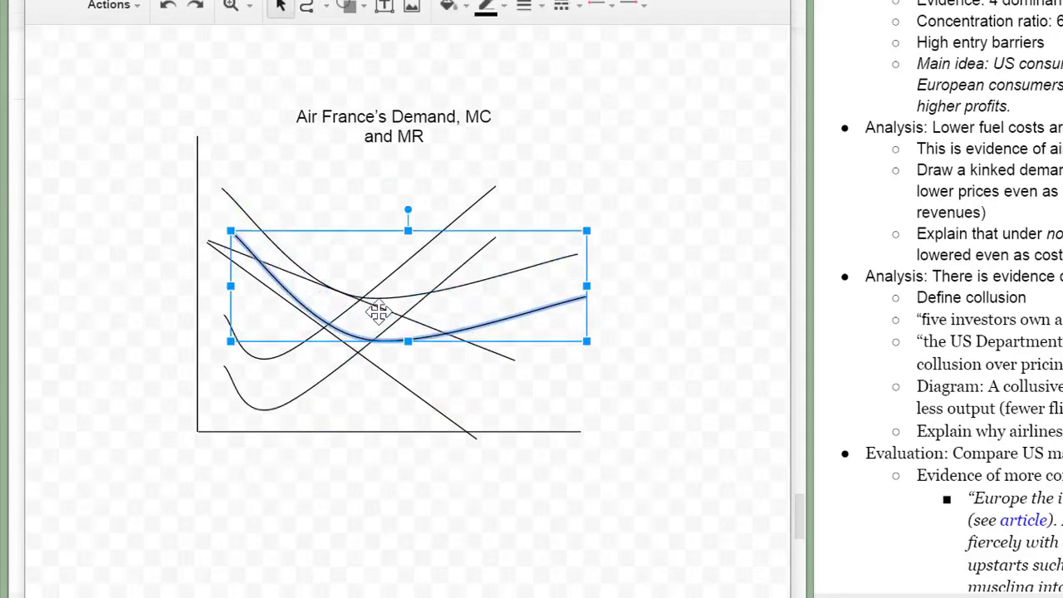
- Colour the lowered average cost and marginal cost curves blue
left_click(486, 6)
left_click(628, 98)
left_click(297, 394)
left_click(487, 7)
left_click(628, 100)
left_click(465, 66)
- Draw dotted lines from the demand line to both axes, aligned with the intersection of marginal revenue and the original marginal cost
left_click(327, 6)
left_click(324, 37)
left_click_drag(333, 287, 334, 428)
left_click(523, 6)
left_click(564, 73)
left_click_drag(333, 374, 323, 314)
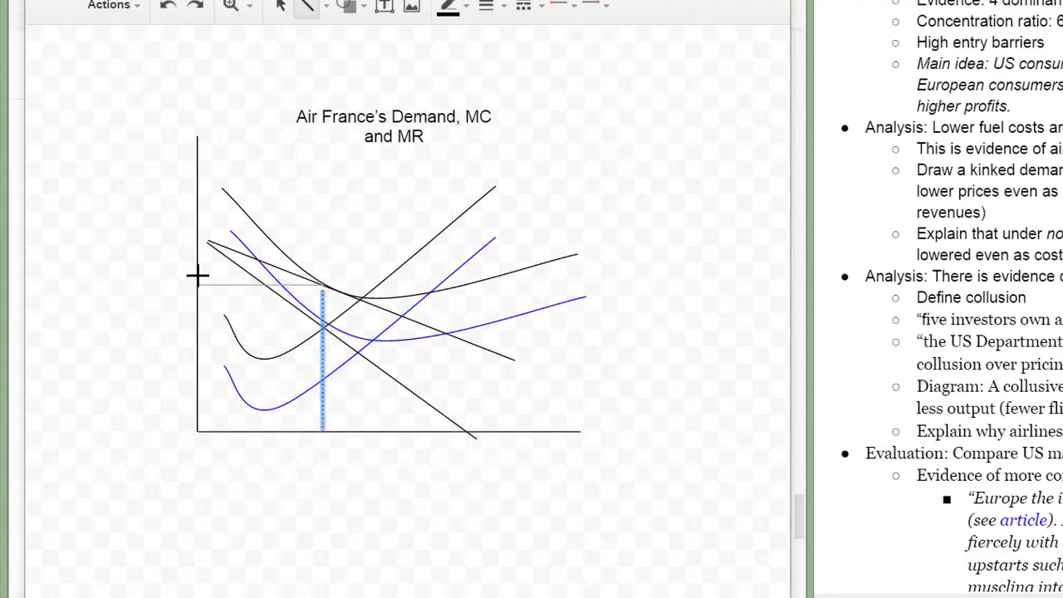
left_click_drag(198, 275, 197, 276)
- Duplicate the dotted price line, place the copy below it reaching the vertical axis, and colour it blue
left_click(281, 6)
key("ctrl+d")
key("Down")
key("Down")
key("Down")
key("Down")
key("Down")
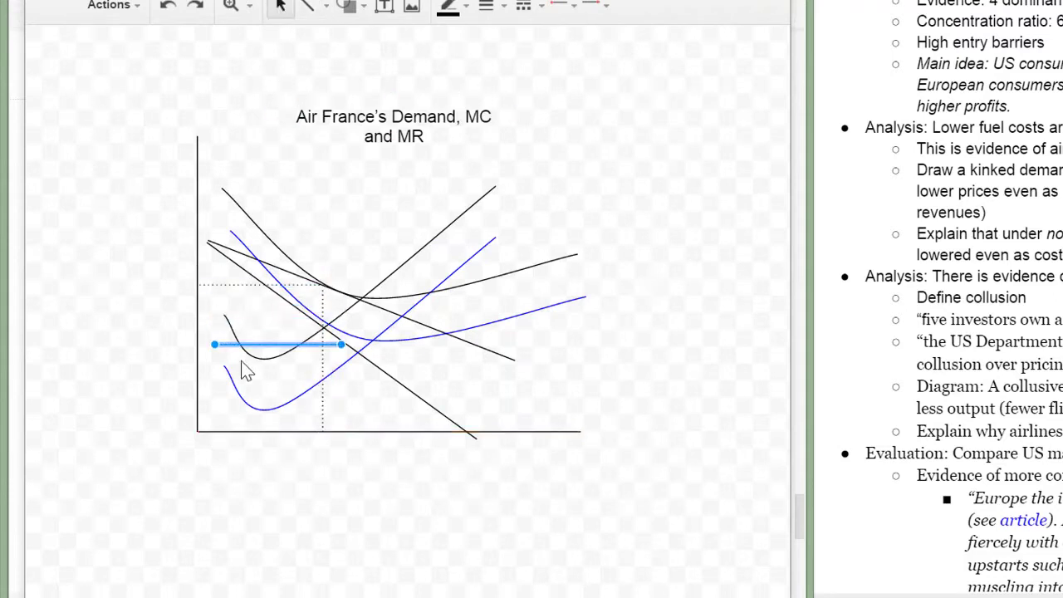
key("Up")
key("Up")
key("Up")
key("Right")
left_click_drag(230, 303, 196, 303)
left_click(460, 6)
left_click(588, 98)
- Duplicate the dotted quantity line, align the copy with the intersection of marginal revenue and the lowered marginal cost, and colour it blue
left_click(322, 420)
key("ctrl+d")
key("Up")
key("Right")
left_click(448, 7)
left_click(587, 98)
- Draw a rectangle from the vertical axis to the blue quantity line, spanning the blue price line down to the lowered average cost curve
left_click(347, 6)
mouse_move(465, 40)
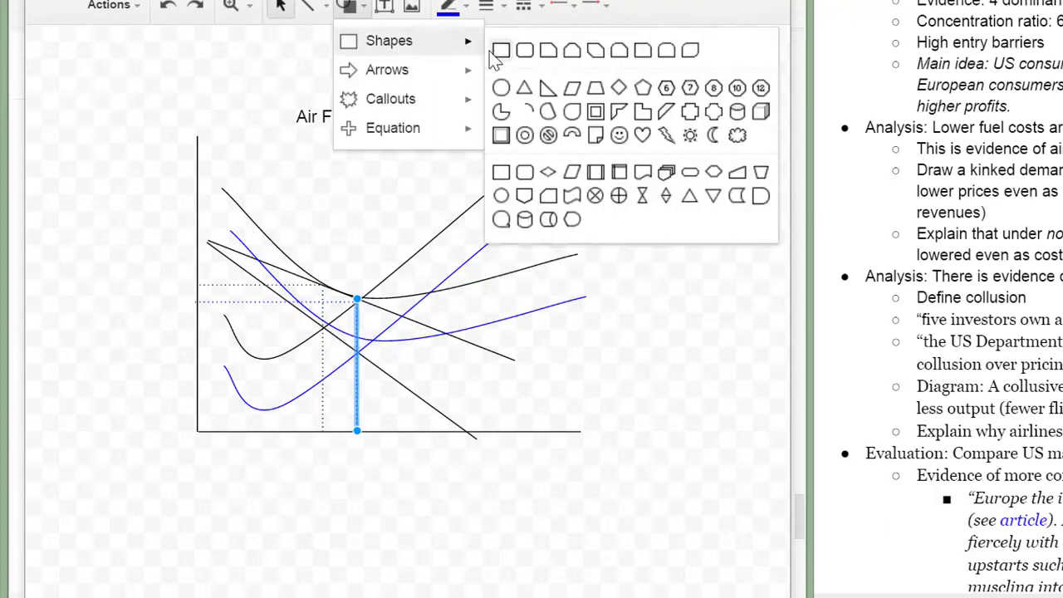
left_click(501, 48)
left_click_drag(356, 337, 199, 302)
- Give the rectangle a light green fill and adjust its outline colour
left_click(465, 6)
left_click(351, 5)
left_click(49, 42)
left_click(135, 200)
left_click(90, 43)
left_click(132, 83)
- Send the light green profit rectangle behind the curves and dotted lines
right_click(257, 325)
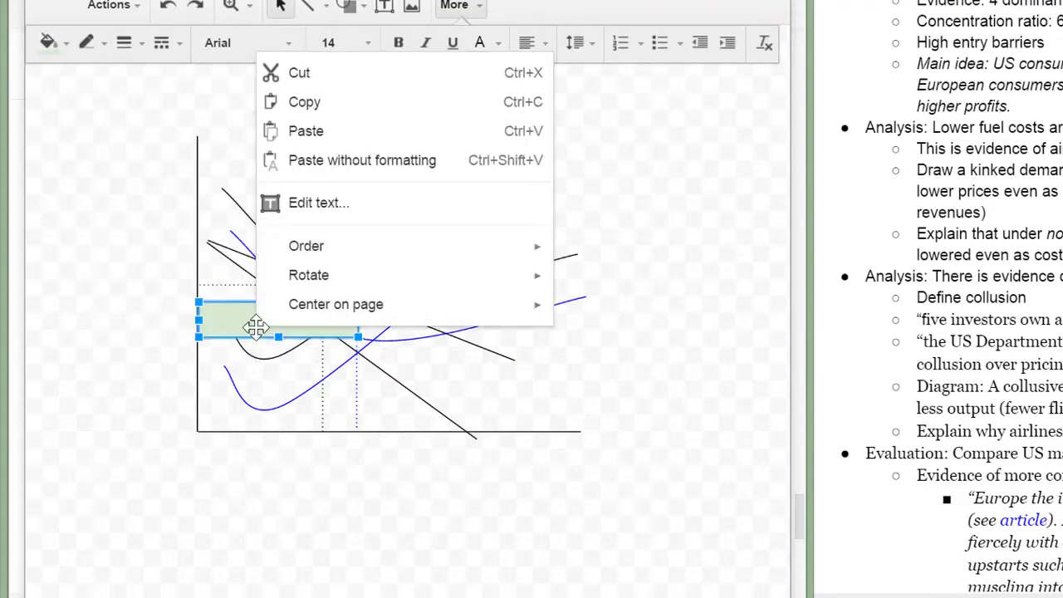
mouse_move(306, 246)
left_click(628, 343)
- Label the green rectangle "7% profits", centre the text and colour it green
left_click(268, 322)
left_click(205, 322)
type("7% profits")
left_click(528, 45)
left_click(563, 76)
key("ctrl+a")
left_click(484, 46)
left_click(568, 149)
left_click(483, 47)
left_click(562, 236)
- Add a text box reading "P" beside the top of the vertical axis
left_click(384, 6)
mouse_move(140, 119)
left_mouse_down()
mouse_move(191, 155)
mouse_move(177, 118)
left_mouse_up()
type("P")
- Duplicate the P label, place the copy below the far end of the horizontal axis, and change its text to "Q"
key("ctrl+d")
key("Down")
key("Down")
key("Down")
key("Down")
key("Down")
key("Down")
key("Down")
key("Down")
key("Down")
key("Down")
key("Down")
key("Down")
key("Down")
key("Down")
key("Down")
key("Down")
key("Down")
key("Down")
key("Down")
key("Down")
key("Right")
key("Right")
key("Right")
key("Right")
key("Right")
key("Right")
key("Right")
key("Right")
key("Right")
key("Right")
key("Right")
key("Right")
key("Right")
key("Right")
key("Right")
key("Right")
key("Right")
key("Right")
key("Right")
key("Right")
key("Return")
key("BackSpace")
type("Q")
key("Escape")
- Duplicate the Q label, place the copy at the upper end of the black marginal cost curve, and make it "MC1" in size 12
key("ctrl+d")
key("Up")
key("Up")
key("Up")
key("Up")
key("Up")
key("Up")
key("Up")
key("Up")
key("Up")
key("Up")
key("Up")
key("Up")
key("Up")
key("Up")
key("Up")
key("Up")
key("Up")
key("Up")
key("Up")
key("Up")
key("Left")
key("Left")
key("Left")
key("Left")
key("Left")
key("Left")
key("Left")
key("Left")
key("Left")
left_click(344, 42)
left_click(336, 215)
type("MC")
left_click_drag(540, 179, 558, 180)
type("1")
key("Escape")
- Duplicate the MC1 label, place the copy at the upper end of the blue marginal cost curve, and make it "MC2" in blue
key("ctrl+d")
key("Down")
key("Down")
key("Down")
key("Down")
key("Down")
key("Left")
key("Up")
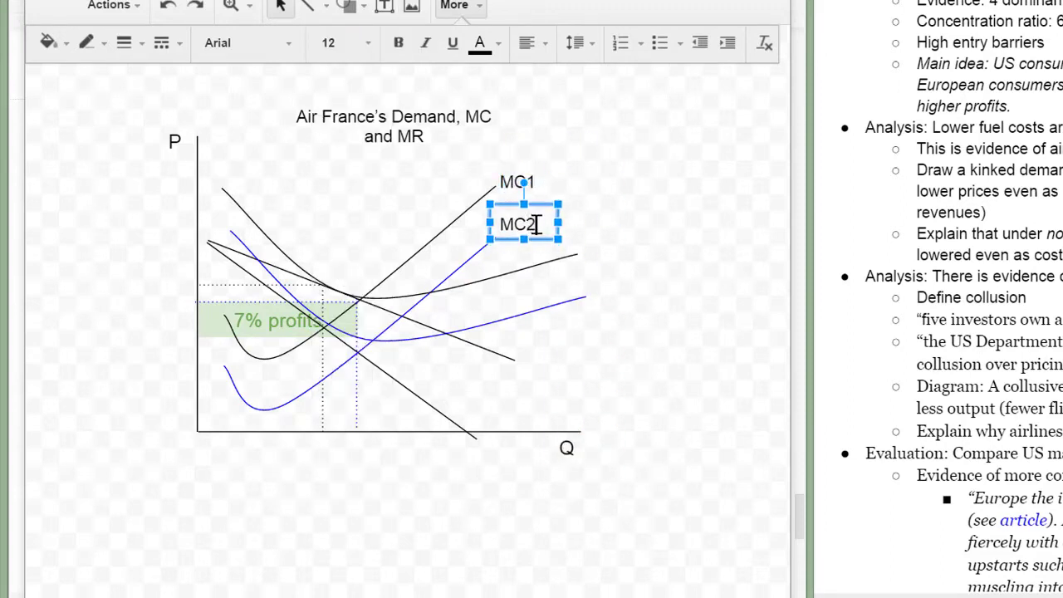
double_click(515, 223)
left_click(480, 42)
left_click(622, 150)
key("Escape")
- Duplicate the MC2 label, place the copy at the far end of the blue average total cost curve, and change its text to "ATC2"
key("ctrl+d")
key("Right")
key("Right")
key("Right")
key("Right")
key("Right")
key("Right")
key("Right")
key("Down")
key("Down")
key("Down")
key("Down")
key("Down")
key("Down")
key("Down")
key("Down")
key("Right")
key("Right")
key("Right")
key("Up")
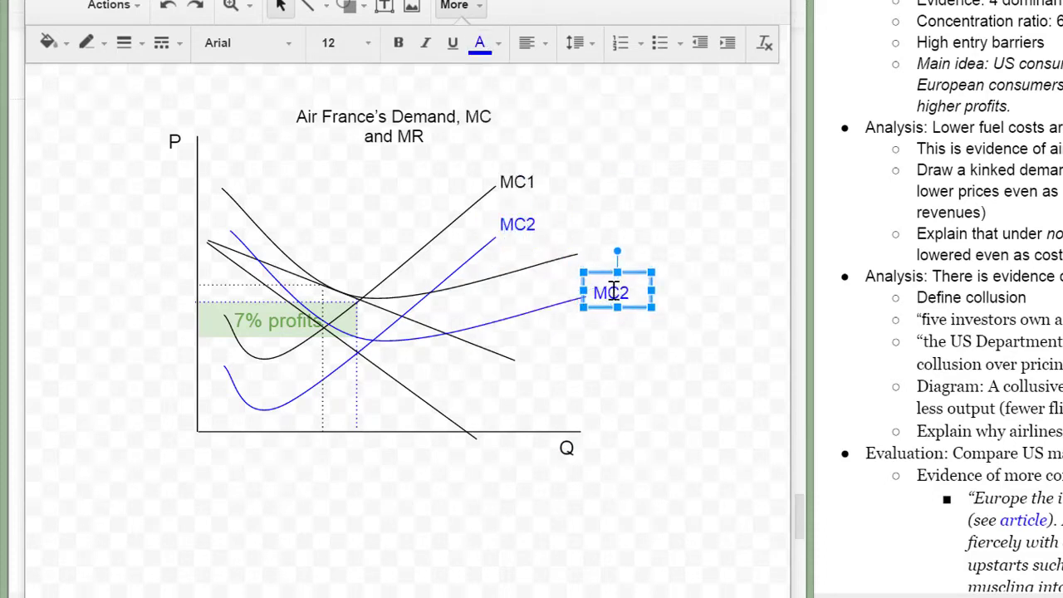
left_click_drag(613, 293, 588, 289)
type("AT")
- Duplicate the ATC2 label, place the copy at the far end of the black average total cost curve, and make it "ATC1" in black
key("ctrl+d")
key("Up")
key("Up")
key("Up")
key("Up")
key("Up")
key("Up")
key("Left")
key("Left")
left_click(625, 249)
key("BackSpace")
type("1")
left_click(490, 52)
left_click(489, 125)
- Duplicate the ATC1 label, place the copy at the lower end of the demand curve, and change its text to "D"
key("ctrl+d")
key("Down")
key("Down")
key("Down")
key("Down")
key("Down")
key("Down")
key("Down")
key("Down")
key("Down")
key("Down")
key("Left")
key("Left")
key("Left")
key("Left")
key("Left")
key("Left")
key("Left")
key("Left")
key("Left")
key("Down")
key("Down")
double_click(545, 370)
type("D")
key("Escape")
- Duplicate the D label, place the copy at the lower end of the marginal revenue curve, and change its text to "MR"
key("ctrl+d")
key("Down")
left_click_drag(571, 402, 390, 427)
double_click(480, 456)
type("MR")
key("Escape")
- Add copies of the label below the black and blue vertical dotted lines, reading "Q1" and "Q2"
key("ctrl+d")
key("Escape")
key("ctrl+d")
key("Escape")
- Duplicate the Q2 label and place the copy beside the vertical axis at the blue horizontal dotted line
key("ctrl+d")
key("Left")
key("Left")
key("Left")
key("Left")
key("Left")
key("Left")
key("Left")
key("Left")
key("Left")
key("Left")
key("Left")
key("Left")
key("Left")
key("Left")
key("Left")
key("Left")
key("Left")
key("Left")
key("Left")
key("Left")
key("Up")
key("Up")
key("Up")
key("Up")
key("Up")
key("Up")
key("Up")
key("Up")
key("Up")
key("Up")
key("Up")
key("Up")
key("Up")
key("Up")
key("Up")
key("Up")
key("Up")
key("Up")
key("Up")
key("Up")
key("Down")
key("Down")
key("Down")
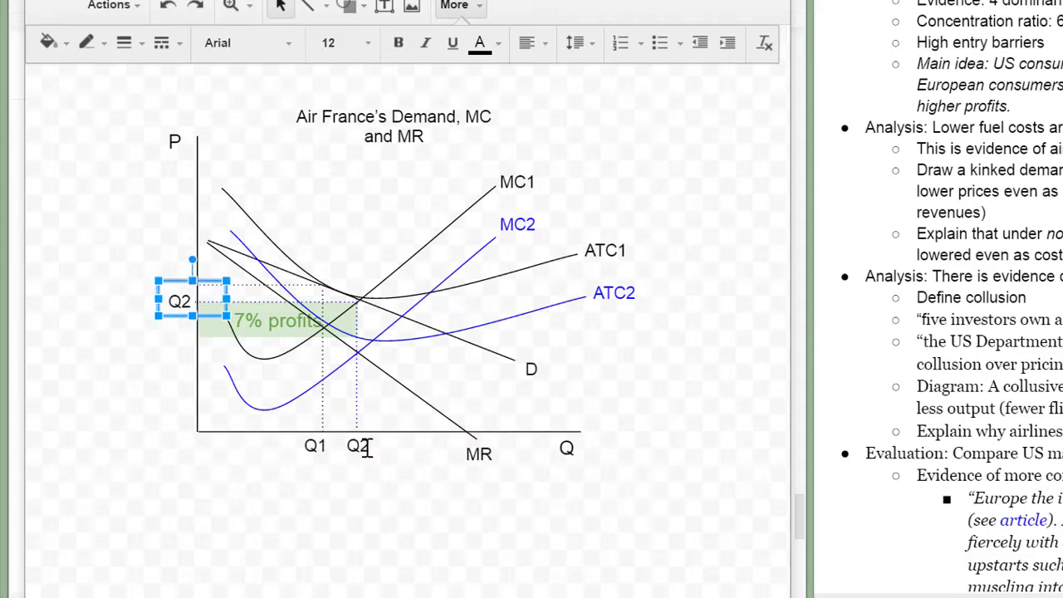
- Duplicate the vertical-axis label, place the copy at the black horizontal dotted line, and make the upper label "P1" and the lower one "P2"
key("ctrl+d")
key("Up")
key("Up")
key("Up")
key("Up")
key("Left")
key("Left")
key("Right")
key("Left")
key("Up")
left_click(190, 277)
key("BackSpace")
type("1")
- Reduce the font size of the P1 and P2 labels and adjust their positions beside the horizontal dotted lines
left_click(177, 301)
left_click(177, 260, "shift")
left_click(344, 43)
left_click(347, 192)
left_click(132, 257)
left_click(151, 274)
key("Down")
- Write below the diagram that before the fuel price fall, Air France was only breaking even at its profit-maximizing quantity and price (where MC=MR)
left_click(124, 497)
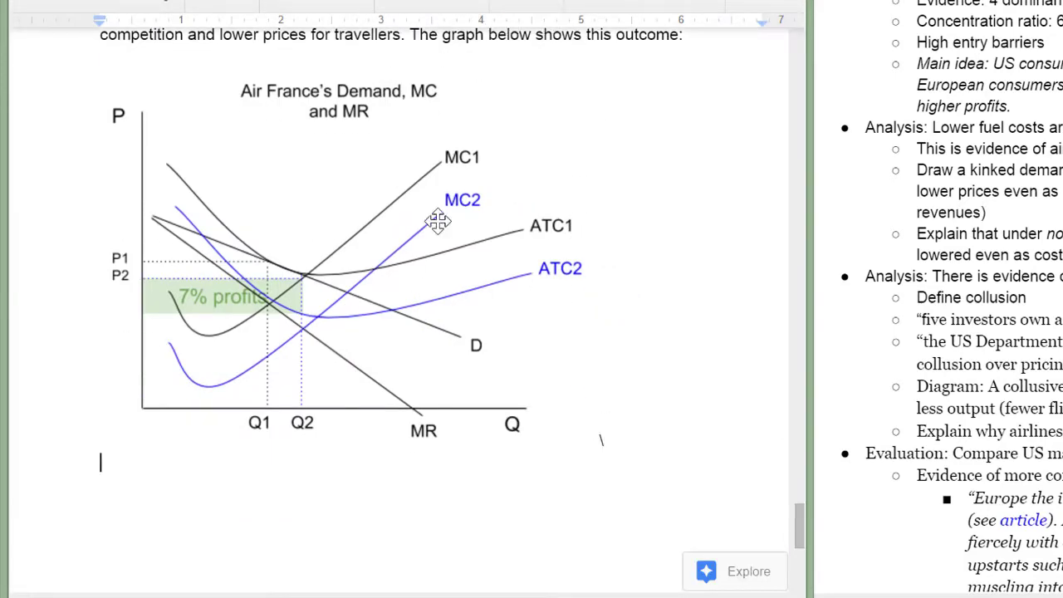
type("he graph above we can see that before the ")
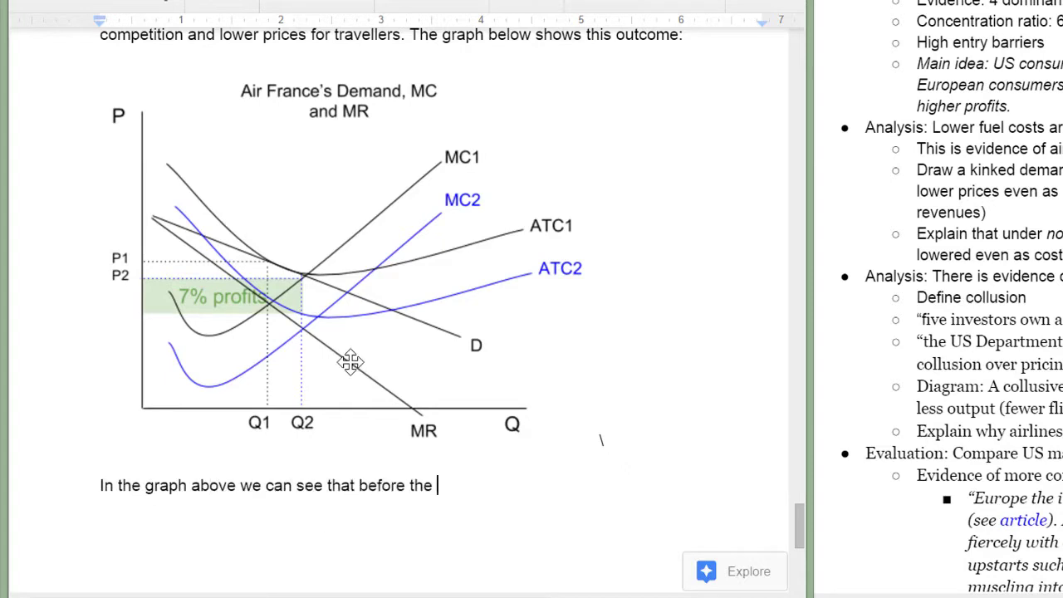
type("fall in fuel prices, Air France was only breaking even when produc")
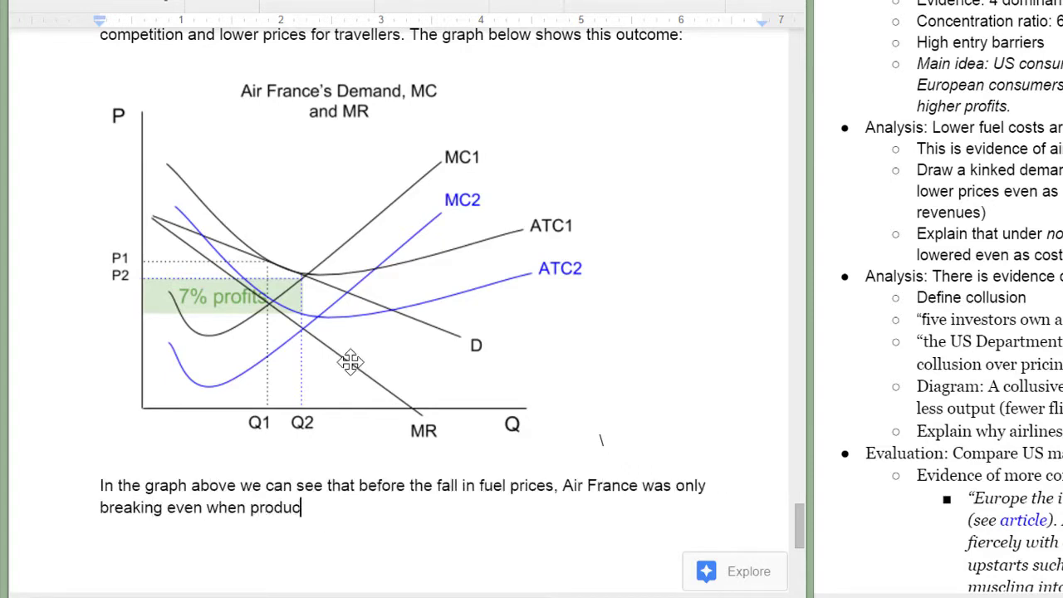
type("ing at its profit-maximizing quantity and price (where MC=MR")
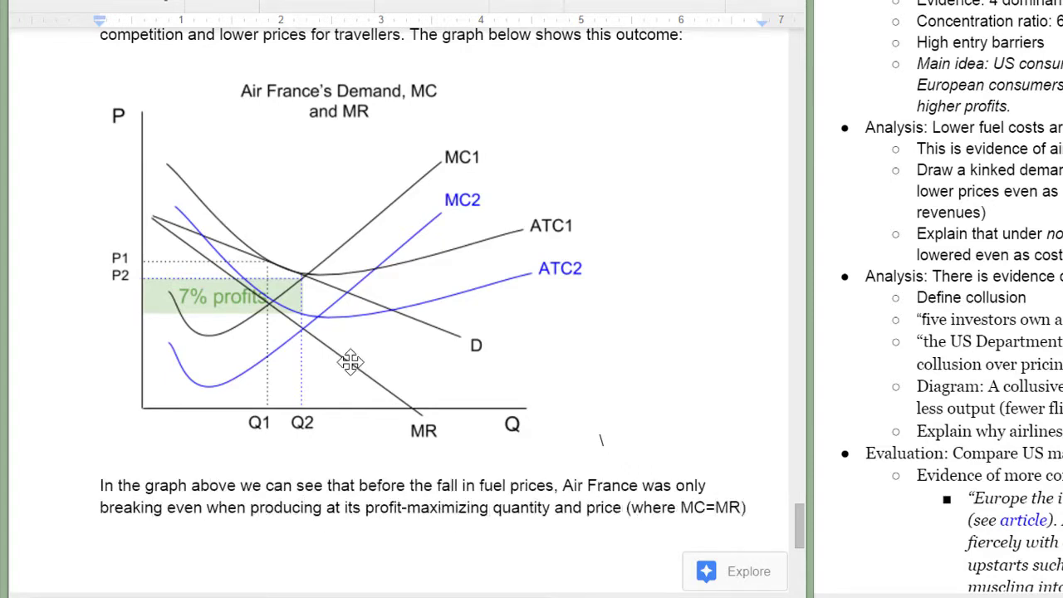
- Add a sentence that relatively low EU entry barriers mean major carriers' economic profits would be eliminated as new firms enter the market
type("). The relatively lo")
key("BackSpace")
key("BackSpace")
type("relatively low entry barriers in the ")
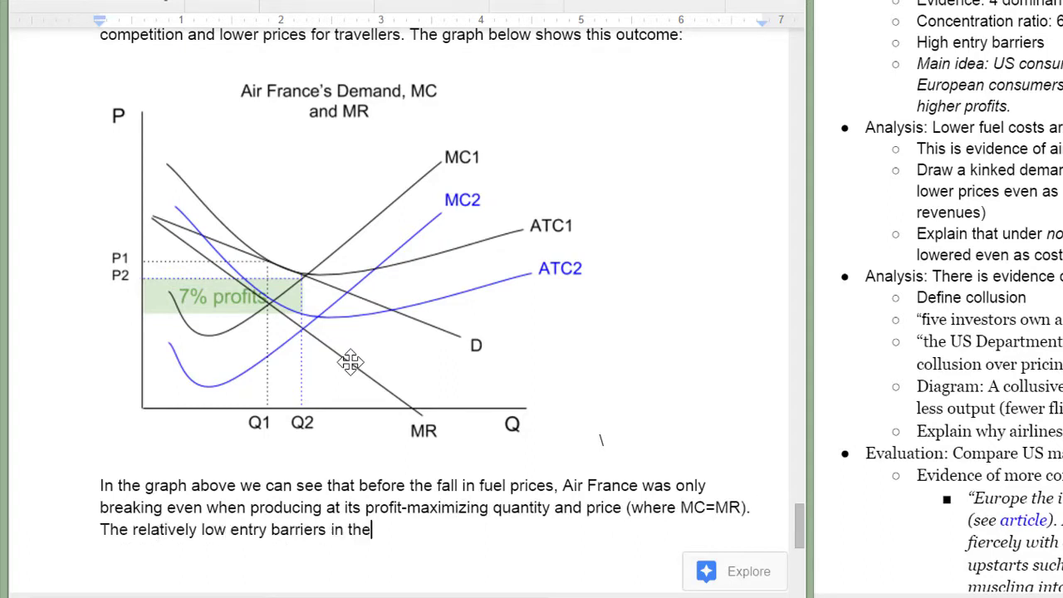
type("EU air travel market mean any economic profits enjoyed by the m")
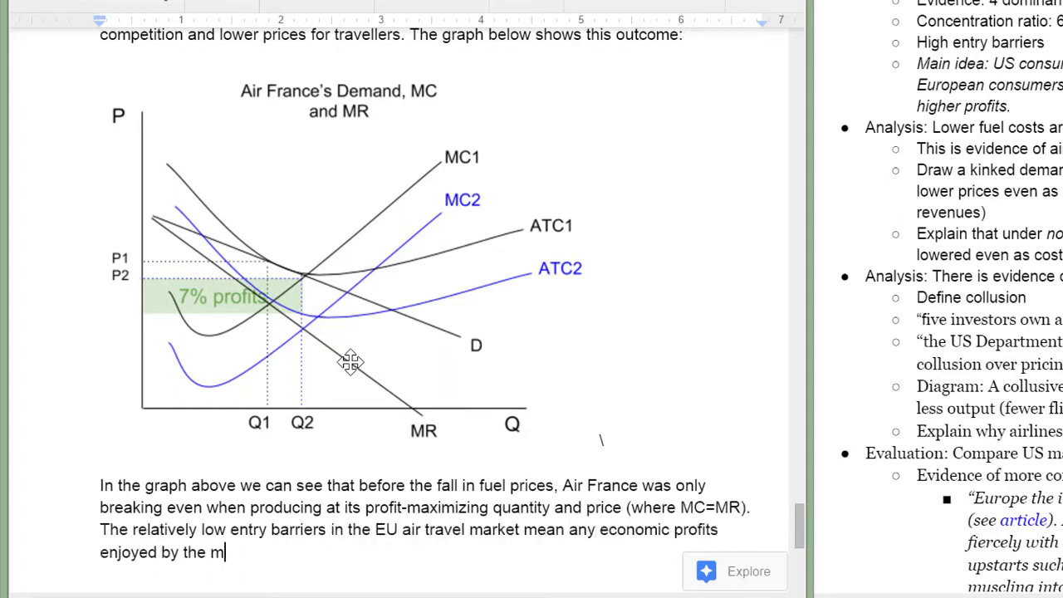
type("ajor carriers would be eliminated as new firms enter the market.")
- Write that after the decrease in fuel prices EU carriers are enjoying profits of 7%, but these will fall in the long-run
scroll(351, 363, "down", 1)
type("After the decrease in fuel prices")
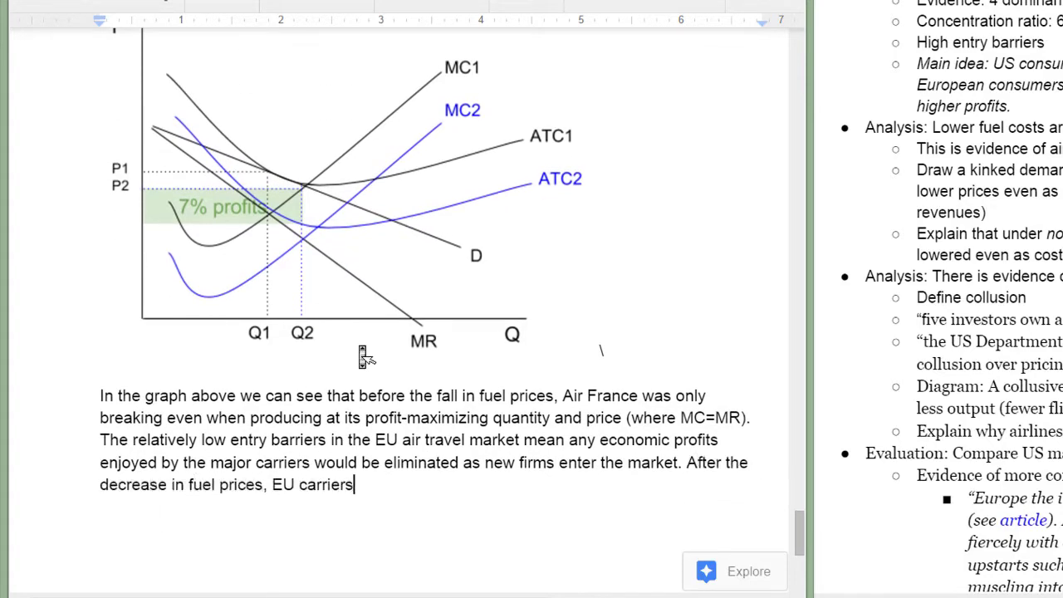
type(", EU carriers are enjoying")
scroll(363, 355, "down", 3)
scroll(317, 333, "up", 3)
type("\"")
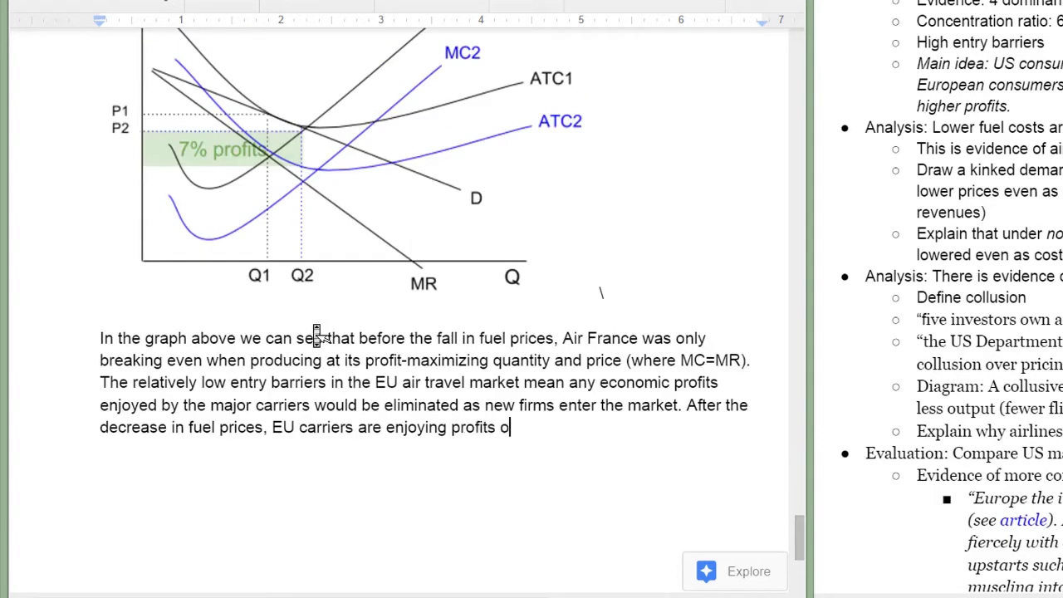
type("profits of 7%,")
key("BackSpace")
type("; however, in the long-run these profits will fall as new")
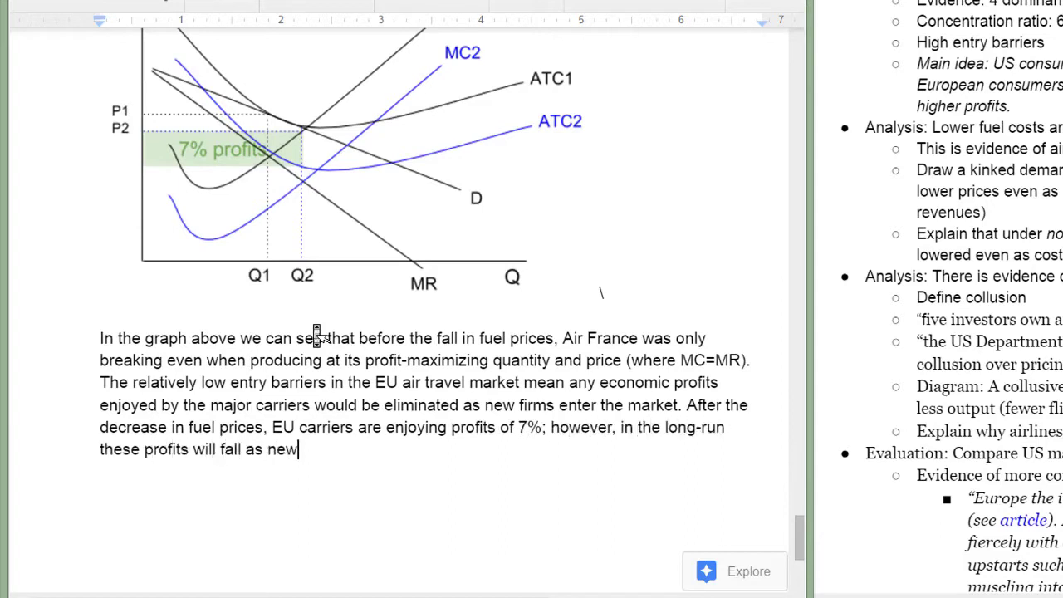
- Attribute the profit fall to new firms entering, and end with consumers gaining lower long-run prices and increased product variety and quality
type(" firms enter the market. The outcome for consumers is lower prices in the lo")
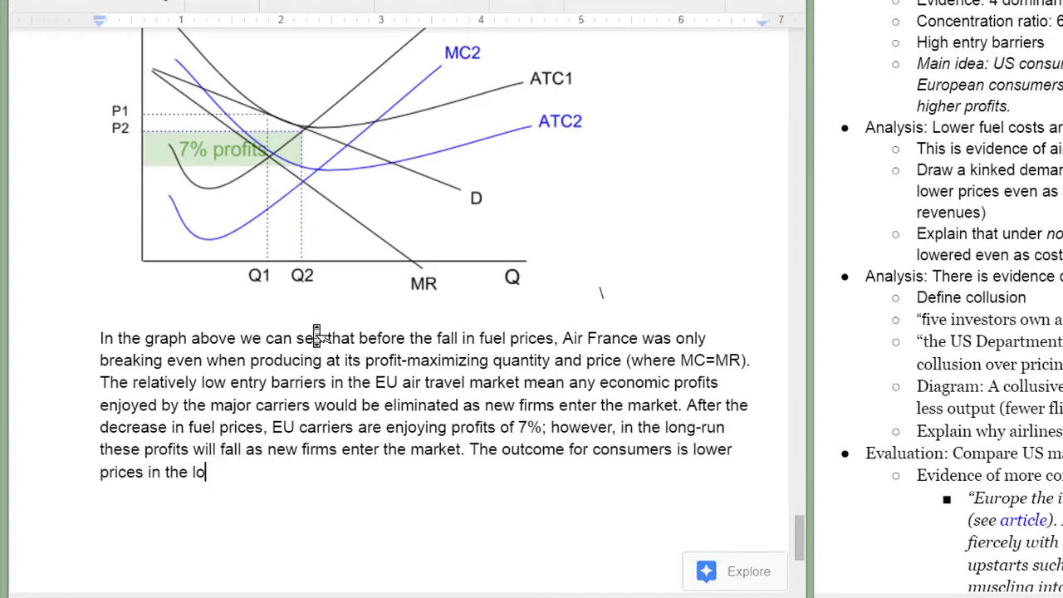
type("ng-run and increased product variety and quality.  ")
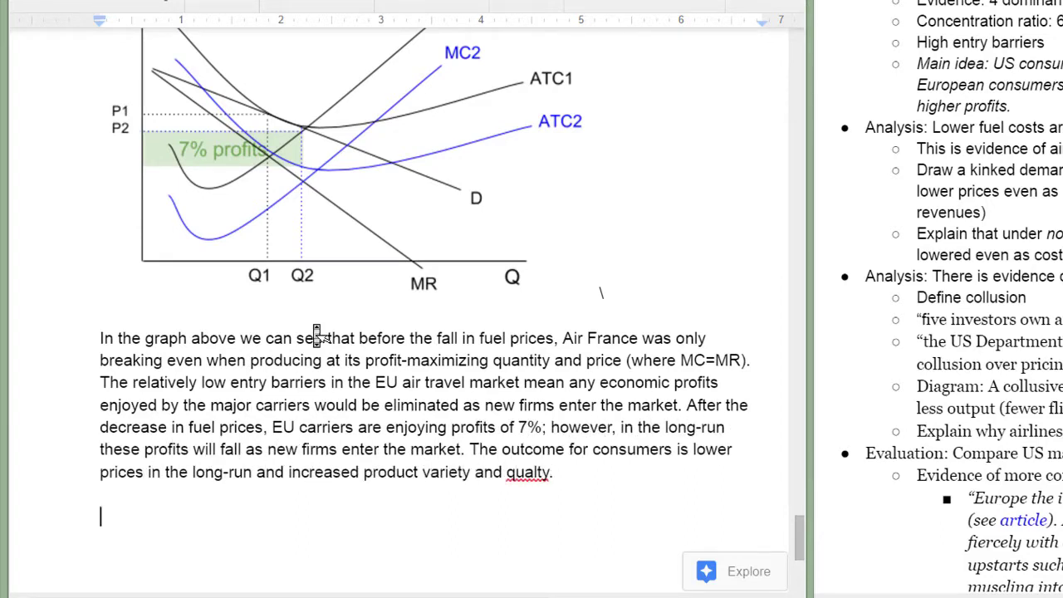
- Begin a concluding paragraph stating that limited US competition from high entry barriers means travellers pay higher fares and airlines enjoy higher profits than their European counterparts
type("Due to the lack of competition in the US air travel market, an")
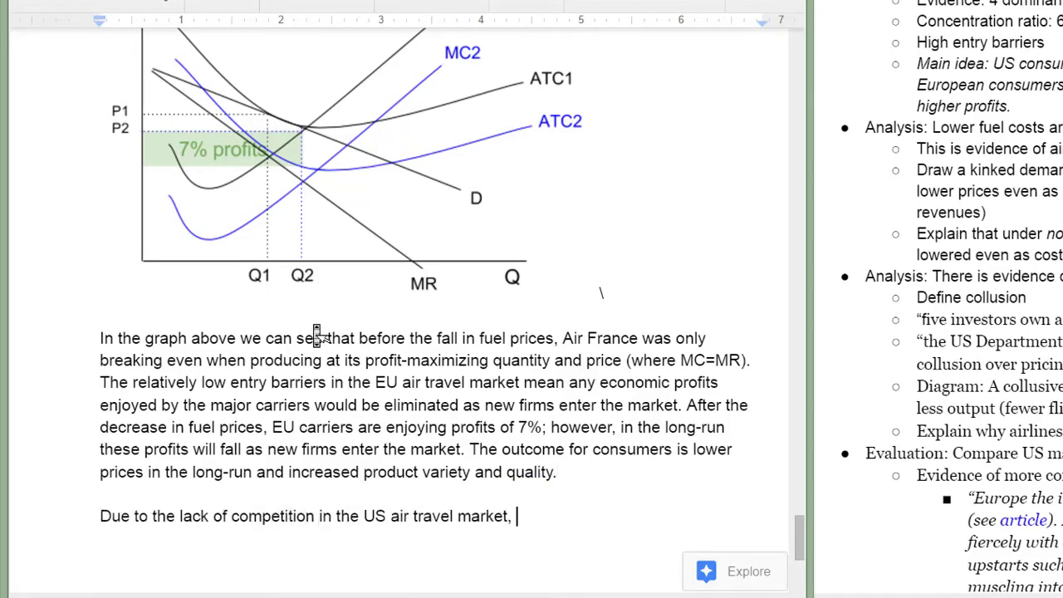
scroll(316, 332, "down", 2)
type("made poss")
key("BackSpace")
key("BackSpace")
key("BackSpace")
key("BackSpace")
key("BackSpace")
key("BackSpace")
key("BackSpace")
key("BackSpace")
key("BackSpace")
key("BackSpace")
key("BackSpace")
type("resulting from high entry barriers, US travellers pay higher fairs and US airli")
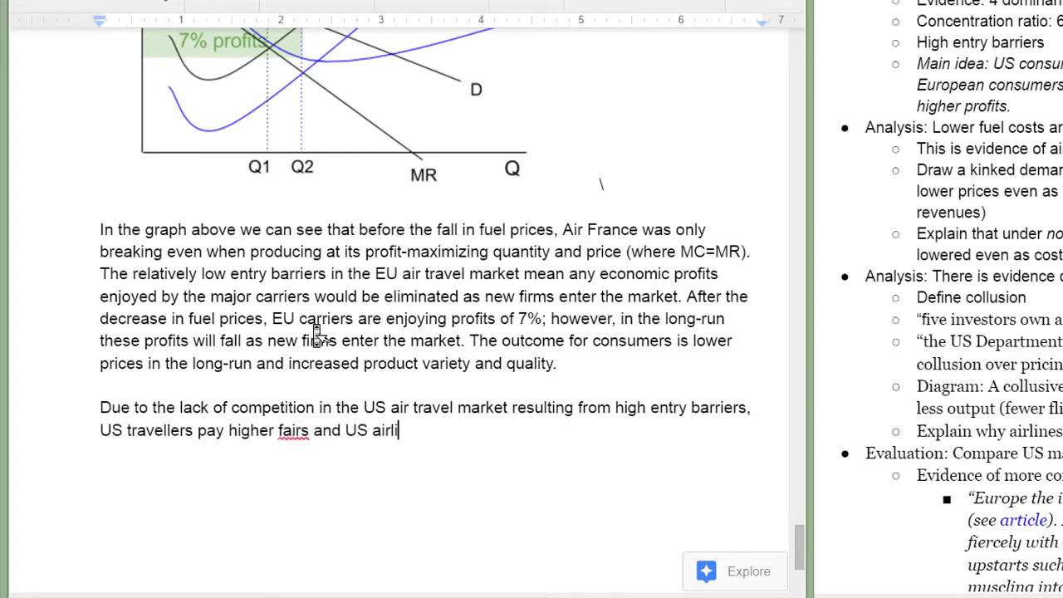
type("nes enjoy higher profits than their European counterparts. The")
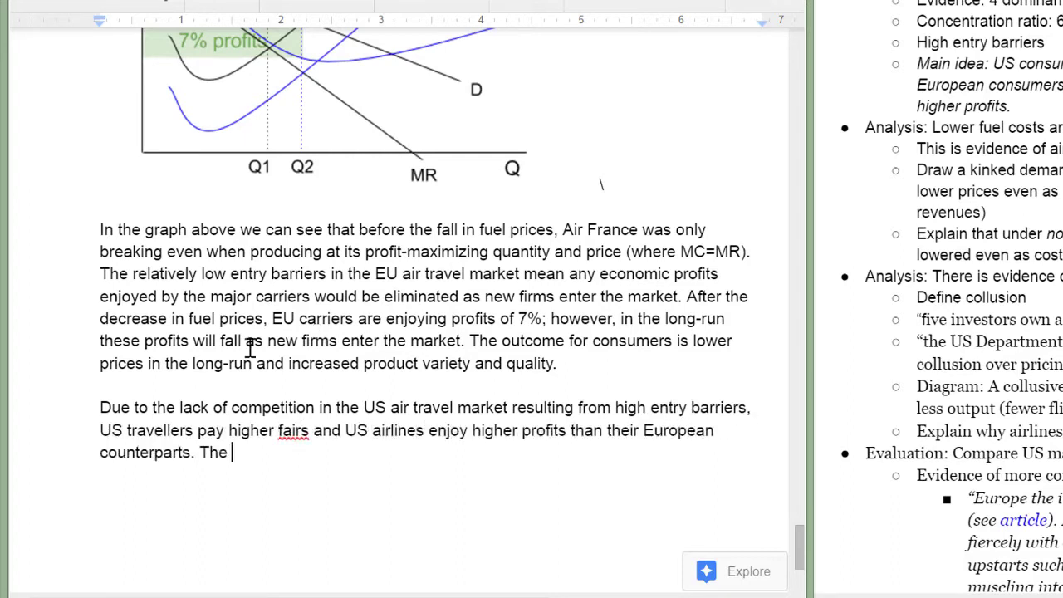
left_click(292, 431)
key("Delete")
key("Delete")
type("re")
key("ctrl+End")
- Add a sentence saying the US government needs to decide whose interests it wishes to look out for
type("US government needs to decide which side of the mar")
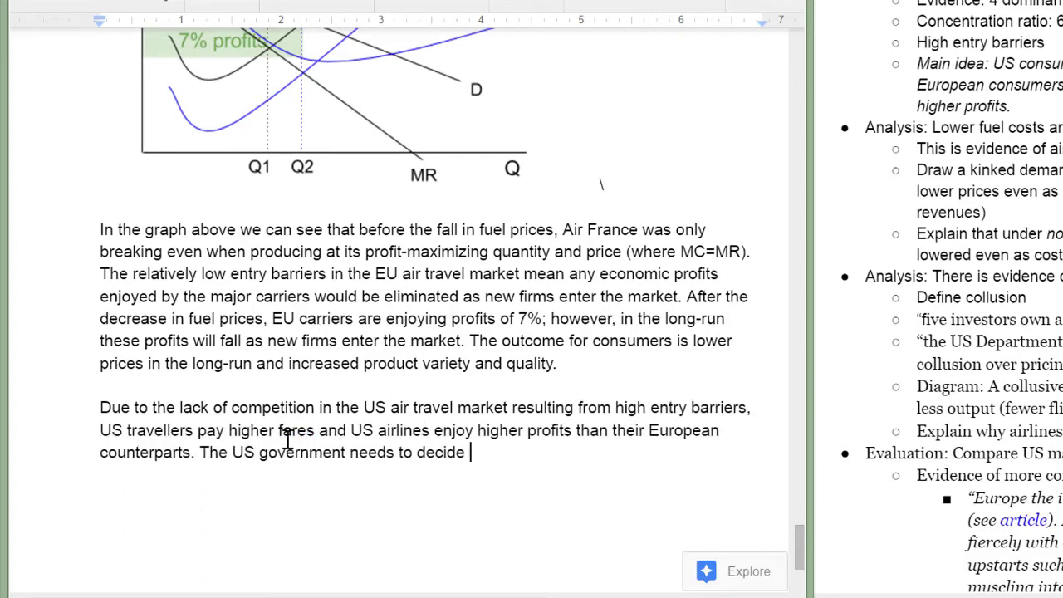
key("BackSpace")
key("BackSpace")
key("BackSpace")
key("BackSpace")
key("BackSpace")
key("BackSpace")
key("BackSpace")
key("BackSpace")
key("BackSpace")
key("BackSpace")
key("BackSpace")
key("BackSpace")
key("BackSpace")
key("BackSpace")
key("BackSpace")
key("BackSpace")
key("BackSpace")
key("BackSpace")
key("BackSpace")
key("BackSpace")
type("whose s")
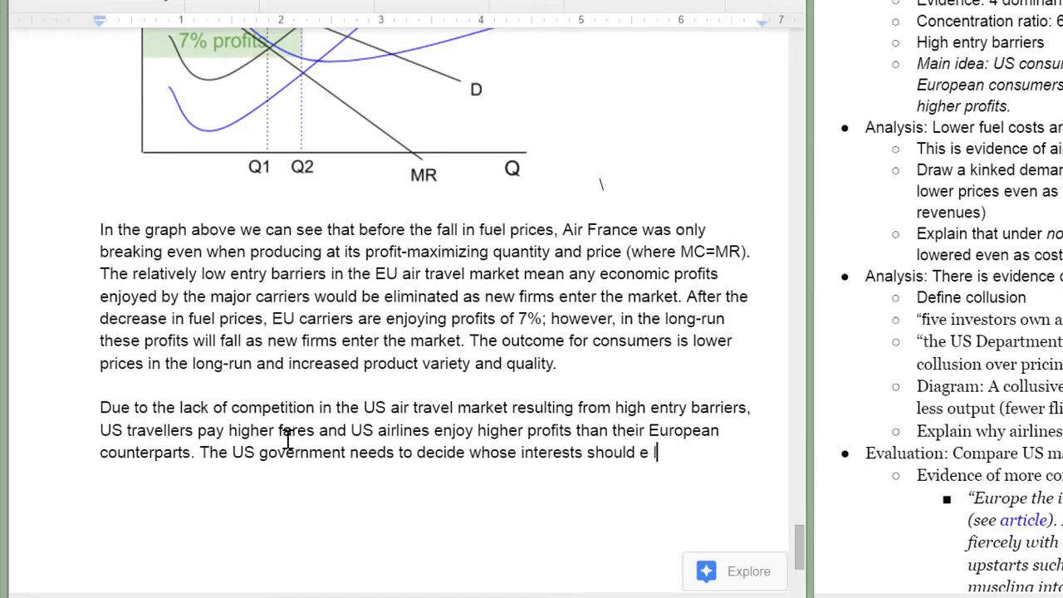
key("BackSpace")
key("BackSpace")
key("BackSpace")
key("BackSpace")
key("BackSpace")
key("BackSpace")
key("BackSpace")
key("BackSpace")
key("BackSpace")
key("BackSpace")
key("BackSpace")
type("it wishes to look out")
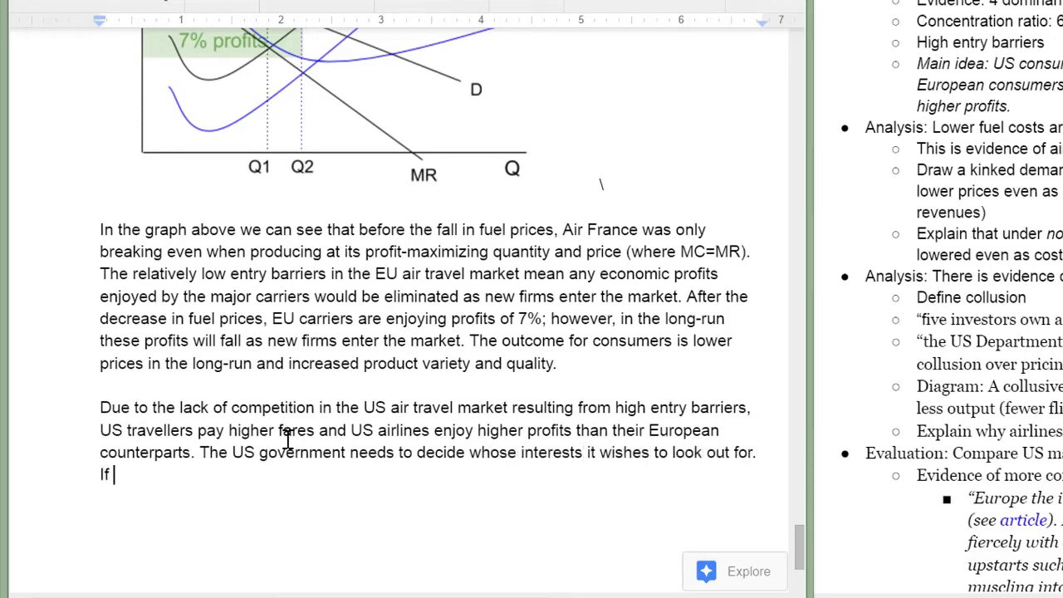
- Recommend opening the market to foreign competition by removing the 25% cap on foreign ownership stakes, giving travellers lower prices and improved service
type("consuemrtravellers are to enjoy lower prices and impr")
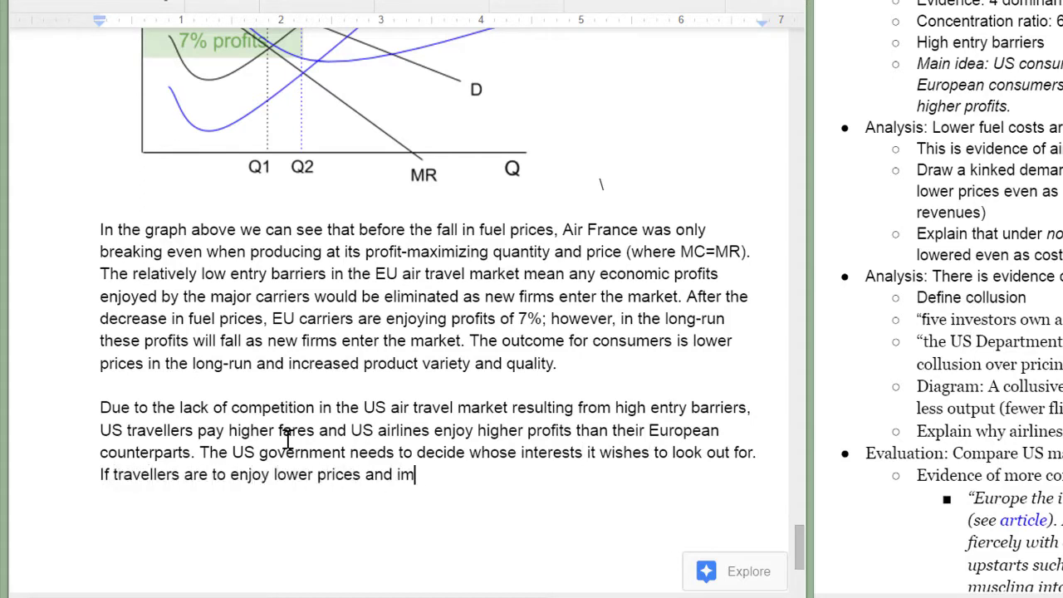
type("oved service, the US government should open the market up to foreign competition by removing the rule capi")
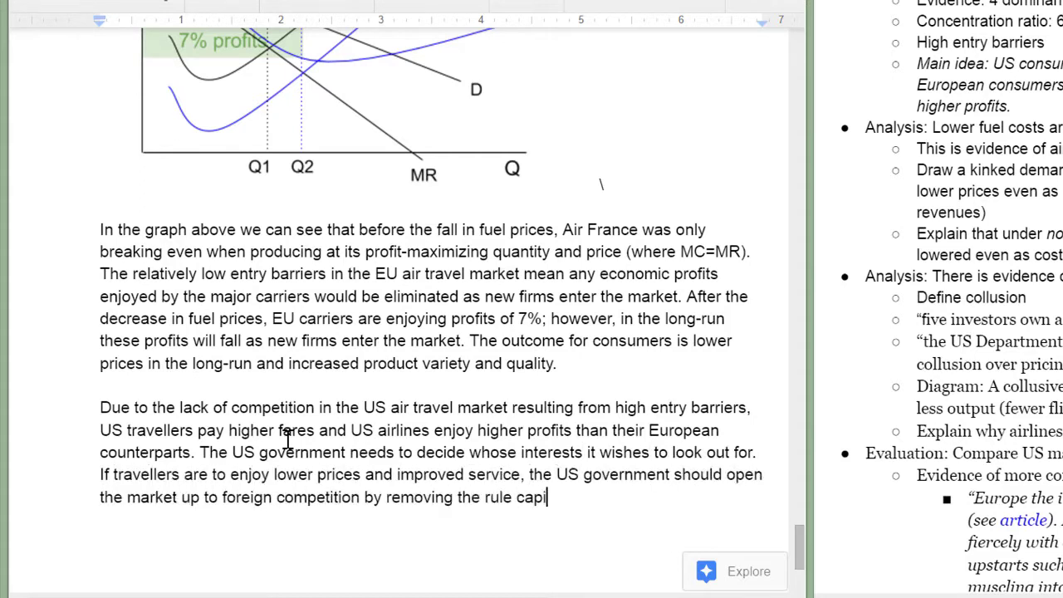
key("BackSpace")
type("pping foreign ownership st")
scroll(97, 474, "up", 15)
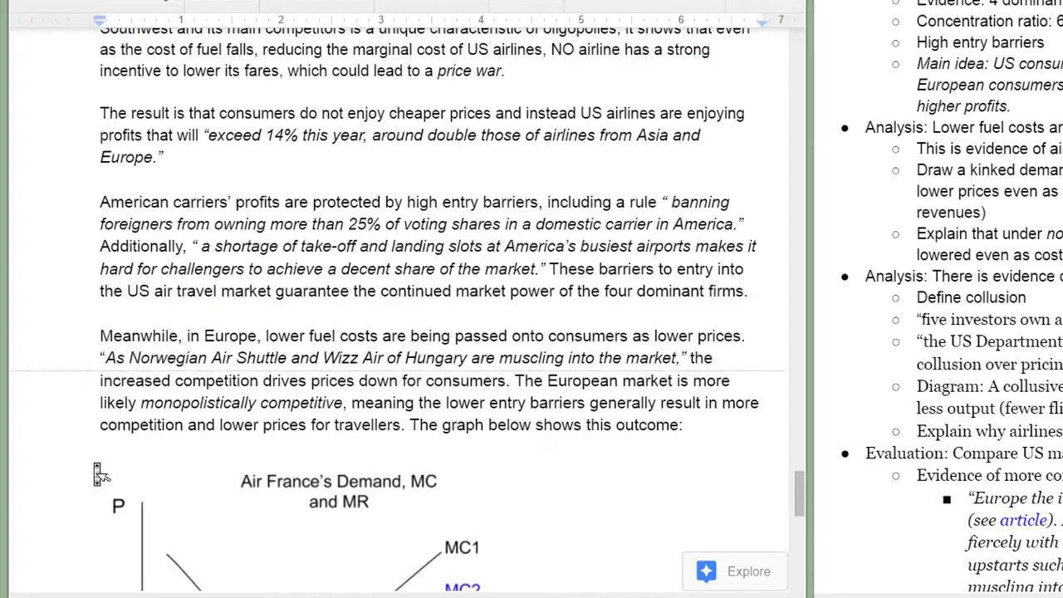
scroll(97, 474, "up", 5)
type("akes at 25")
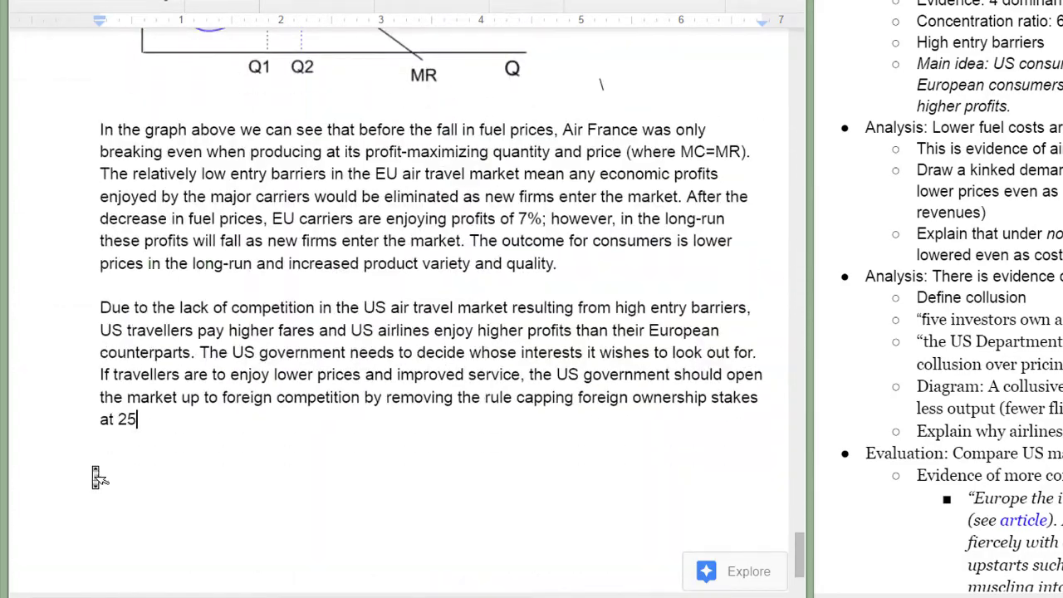
- Recommend airports provide MORE slots or cap each airline's percentage, and conclude that competition will lower fares, widen options and increase efficiency and overall welfare
type("%. Additionally, US airports need to either provide MORE slots for airlines to operate out of, or cap the ")
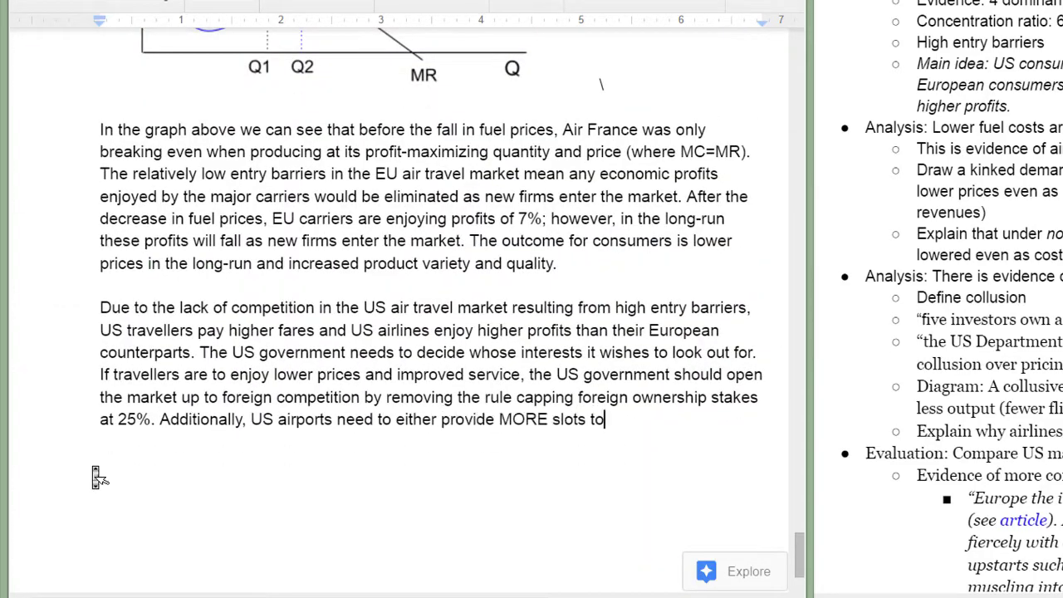
type("percentage of slots a single airline can control. These two measures will be a start at increasing competition in the US air travel market, which will ultimately lead ")
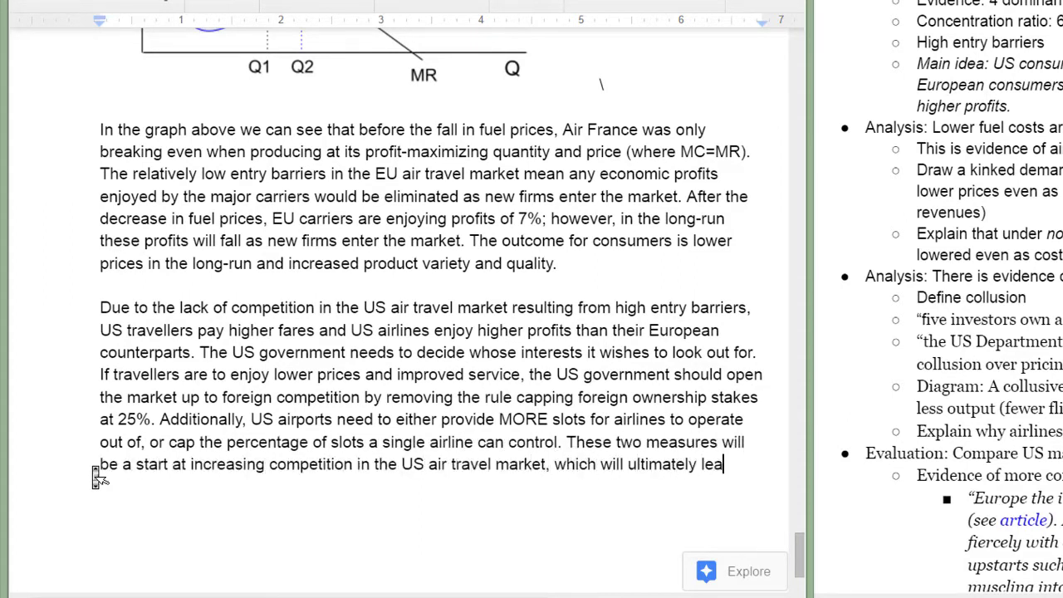
type("to lower fairs and increased option for American travellers, incr")
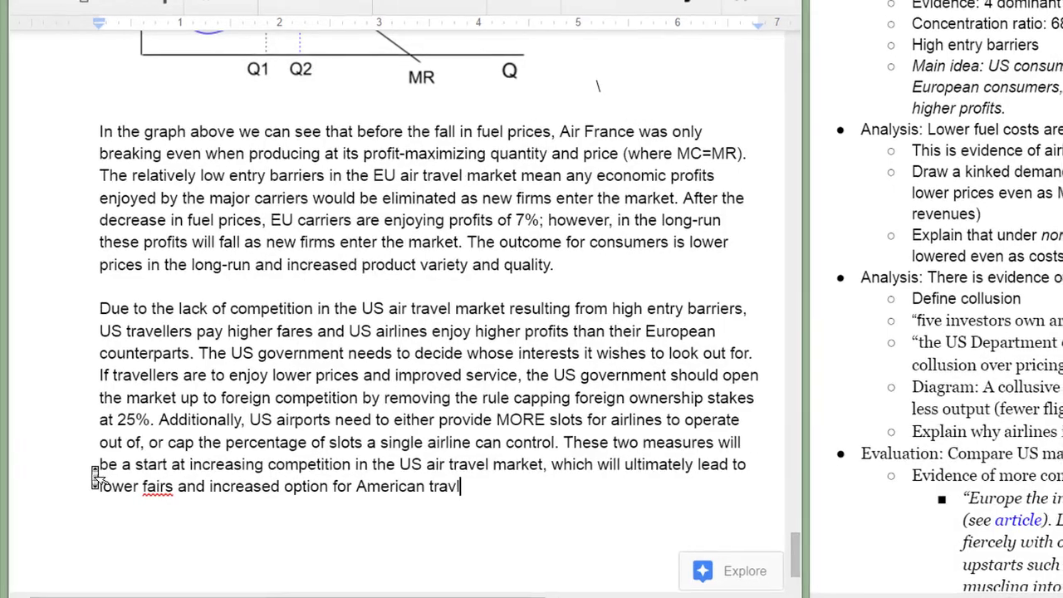
type("easing efficiency and overall welfare in the air trav")
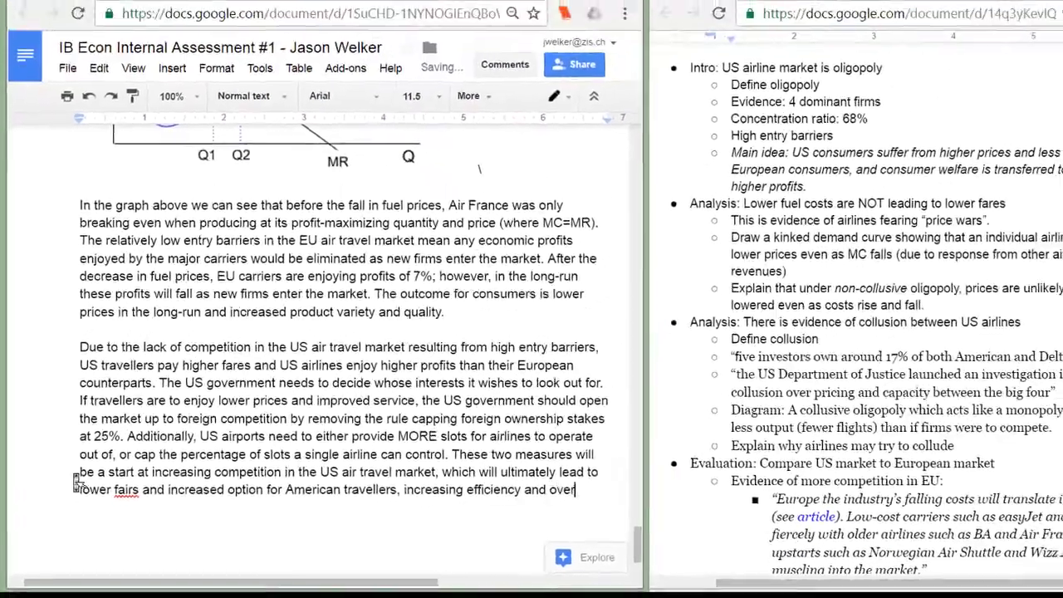
type("el market.")
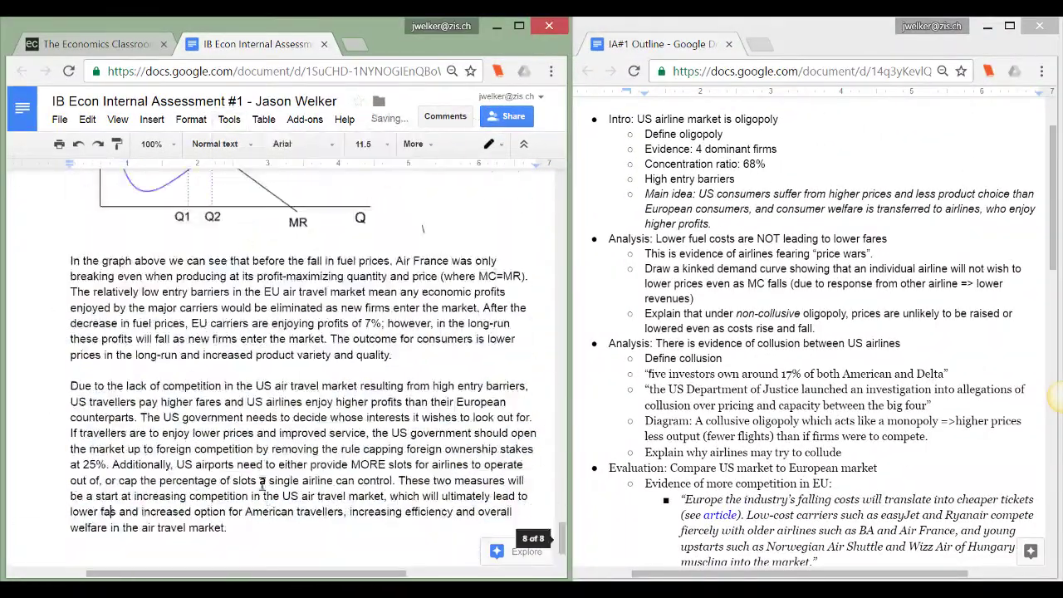
- Check the word count of the whole Econ IA Draft #1 text, from its first paragraph to the conclusion
left_click_drag(229, 528, 72, 238)
left_click(229, 118)
left_click(259, 226)
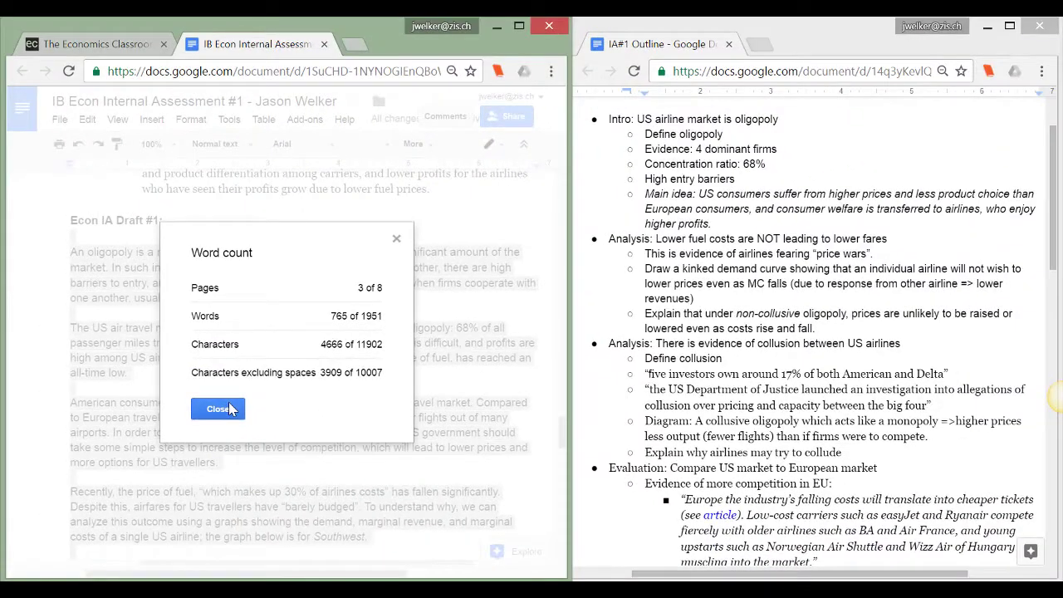
left_click(230, 409)
- Add a closing note below the conclusion: "Word count: 765 NEED TO CUT OUT 15 WORDS FOR FINAL DRAFT!!", with the reminder in italics
scroll(232, 379, "down", 15)
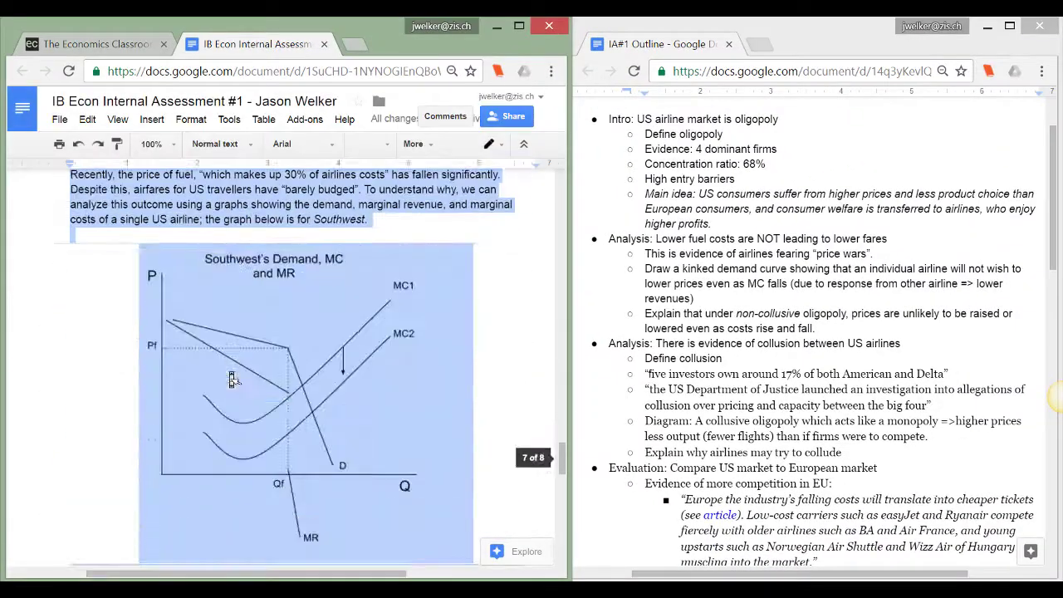
left_click(252, 415)
key("Return")
key("Return")
type("Word count: 765 NEED TO CUT OUT 15 WORDS FOR FINAL DRAFT!!")
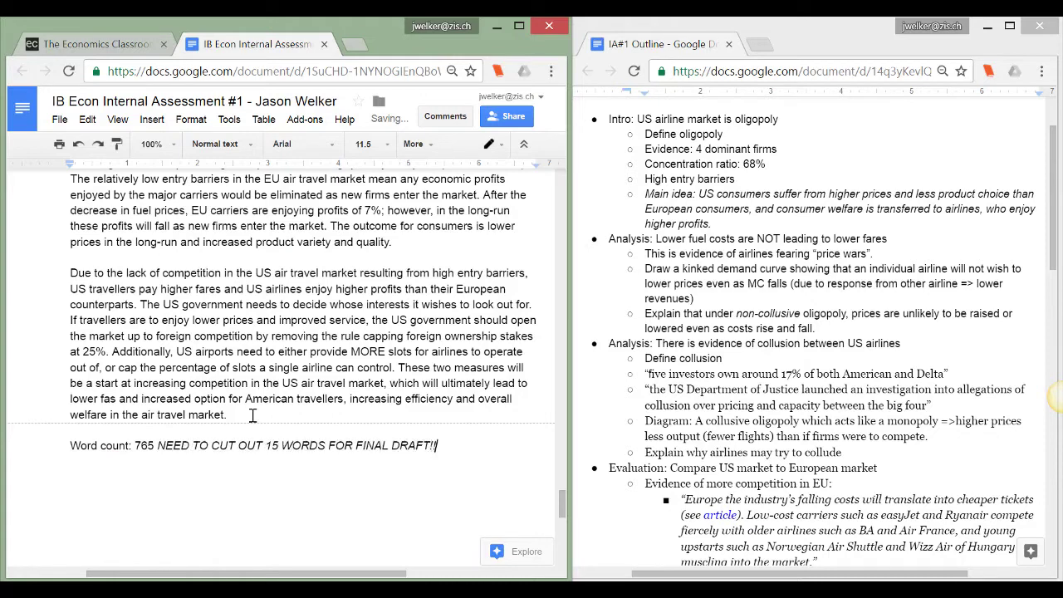
- Maximize the document window without the outline and look back through the draft to the Econ IA Draft #1 heading
scroll(253, 415, "up", 1)
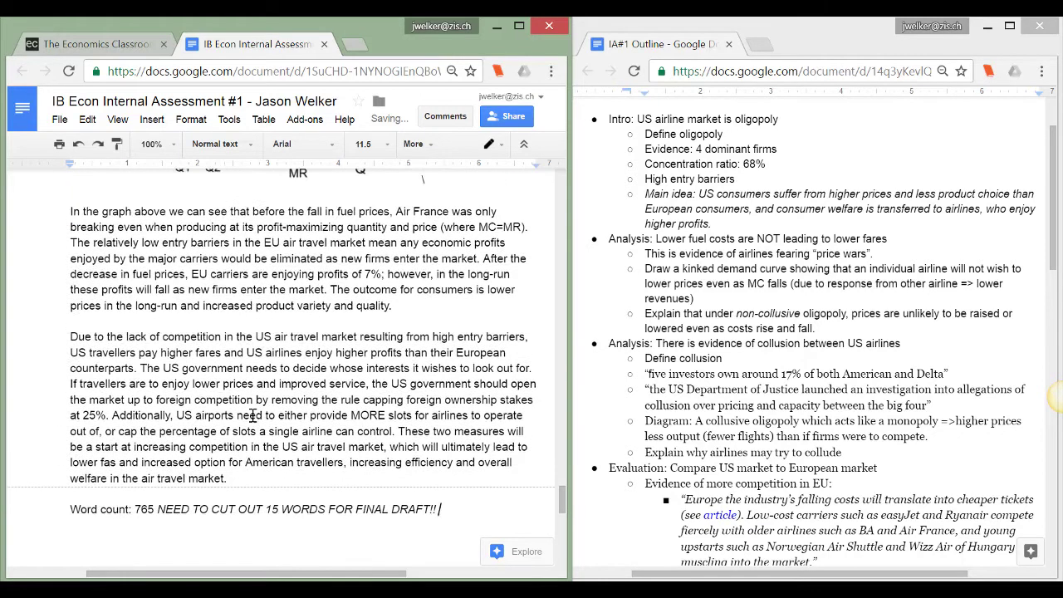
left_click(511, 28)
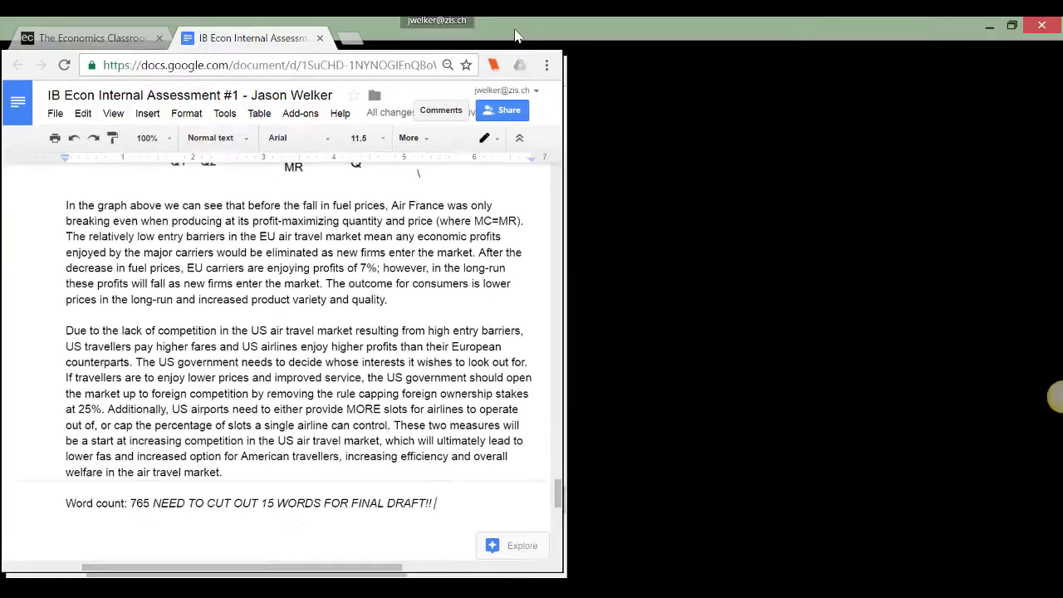
scroll(490, 273, "up", 2)
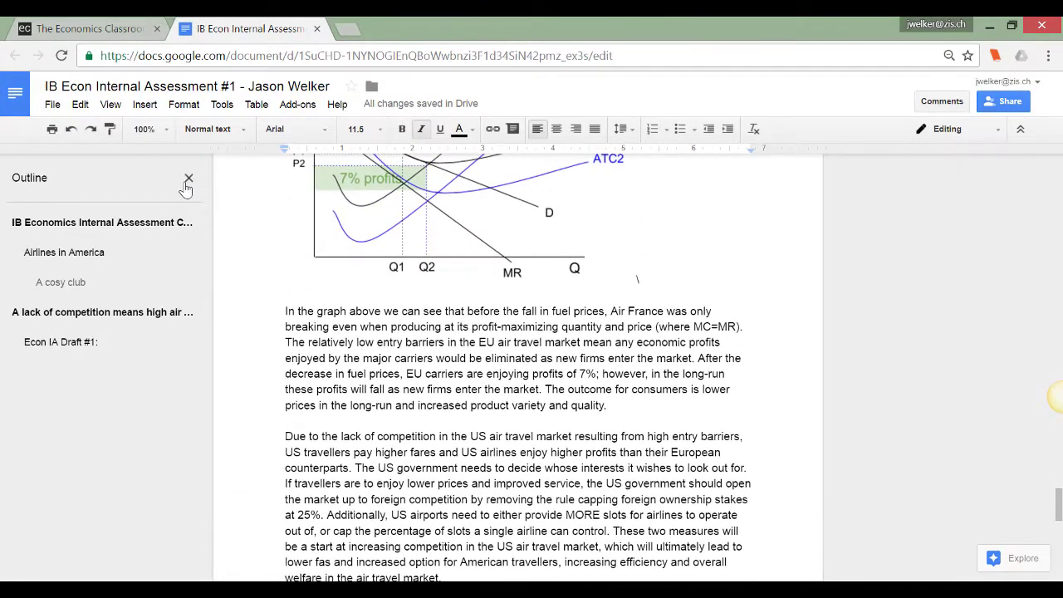
left_click(188, 179)
scroll(266, 327, "up", 7)
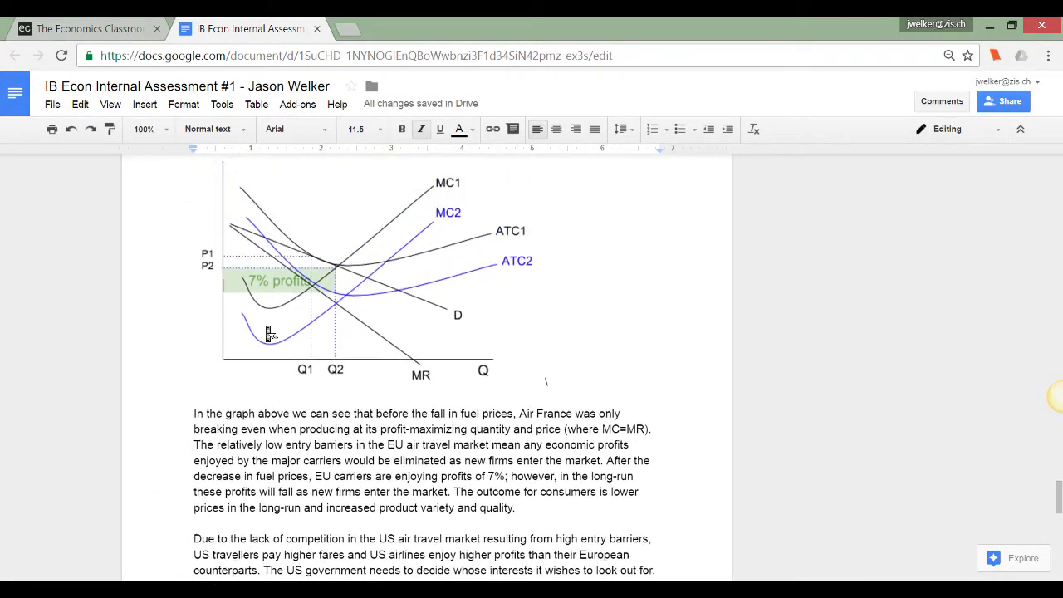
scroll(271, 333, "up", 7)
scroll(271, 333, "up", 8)
scroll(271, 333, "up", 1)
scroll(271, 333, "down", 1)
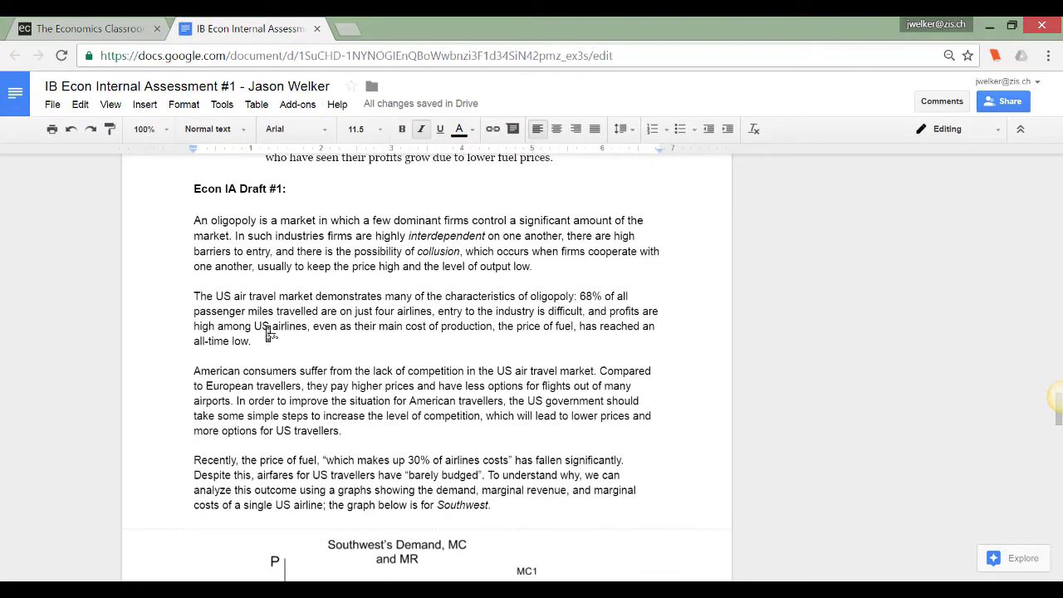